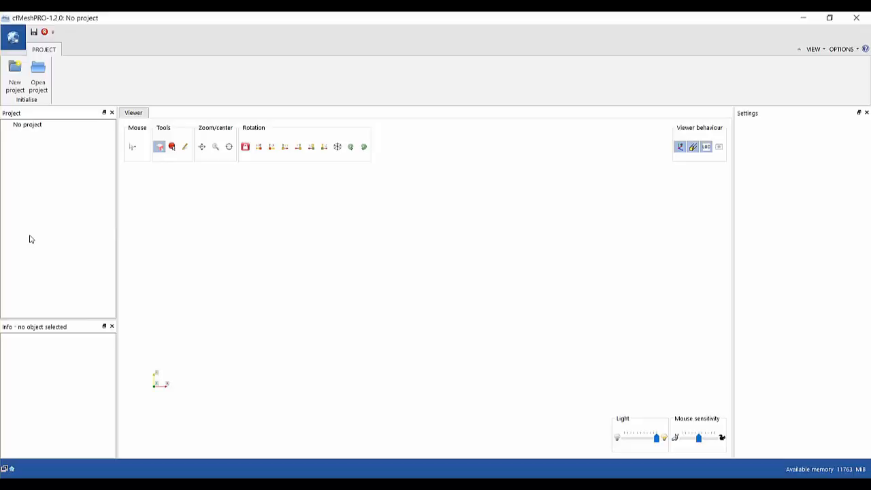
Load the Demo.igp project file so the Flange1 and Flange2 cases appear in the tree.
{"action": "right_click", "coordinate": [40, 128]}
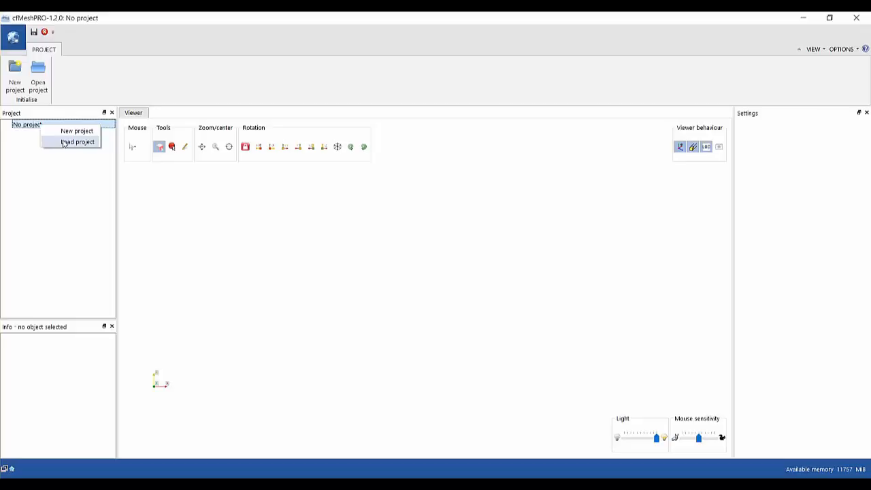
{"action": "left_click", "coordinate": [65, 143]}
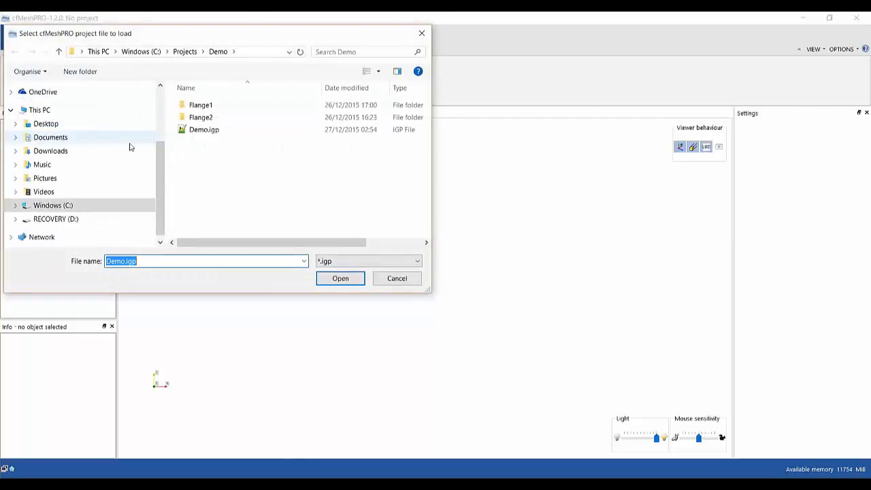
{"action": "left_click", "coordinate": [202, 131]}
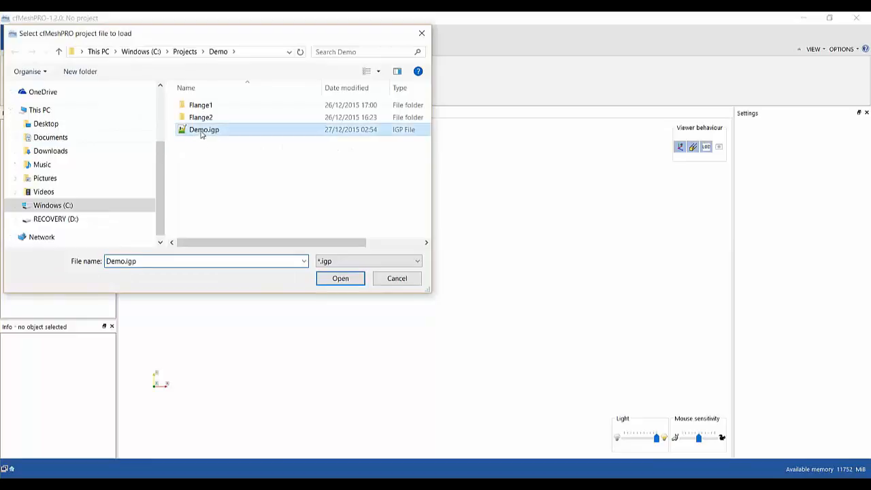
{"action": "left_click", "coordinate": [338, 278]}
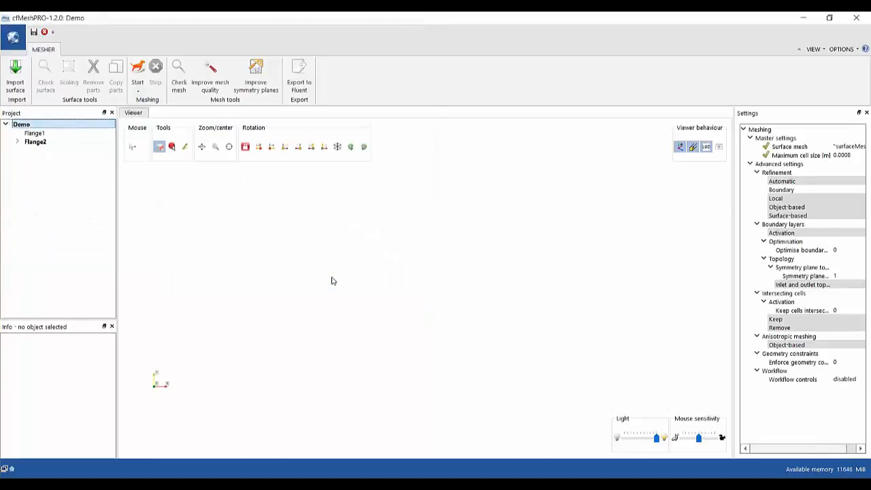
Open Flange1, expand it to reveal Surface meshes and Volume meshes, and save the project.
{"action": "left_click", "coordinate": [40, 135]}
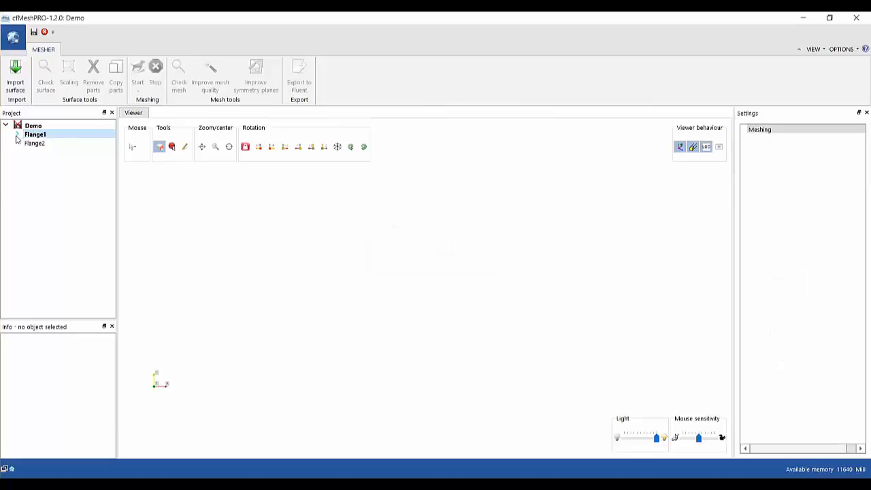
{"action": "left_click", "coordinate": [17, 134]}
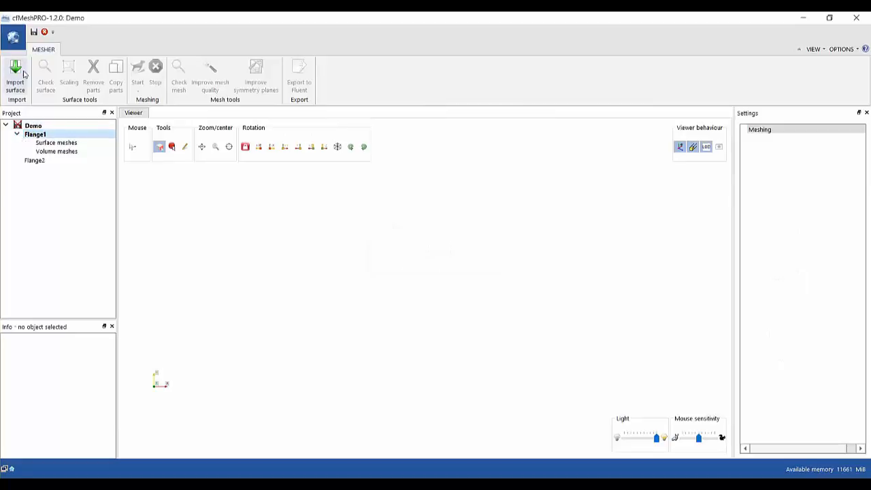
{"action": "left_click", "coordinate": [33, 32]}
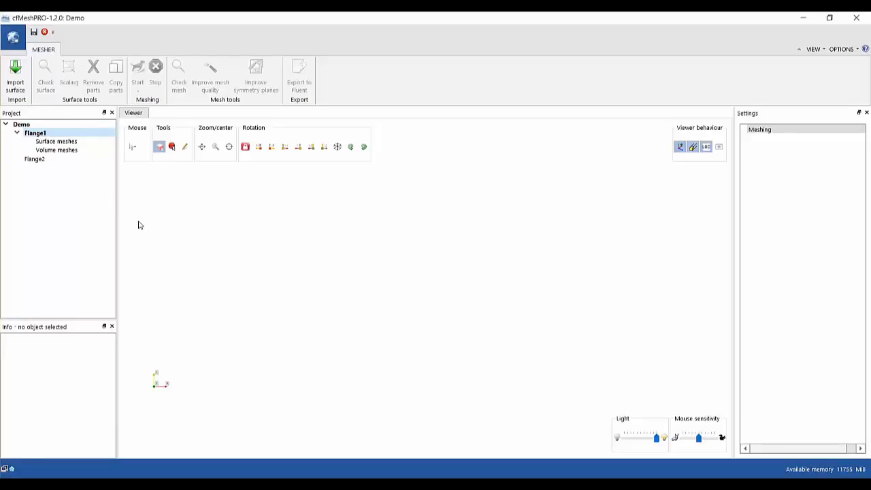
Look at the Demo and Flange1 context menus, closing each without choosing an action.
{"action": "right_click", "coordinate": [35, 128]}
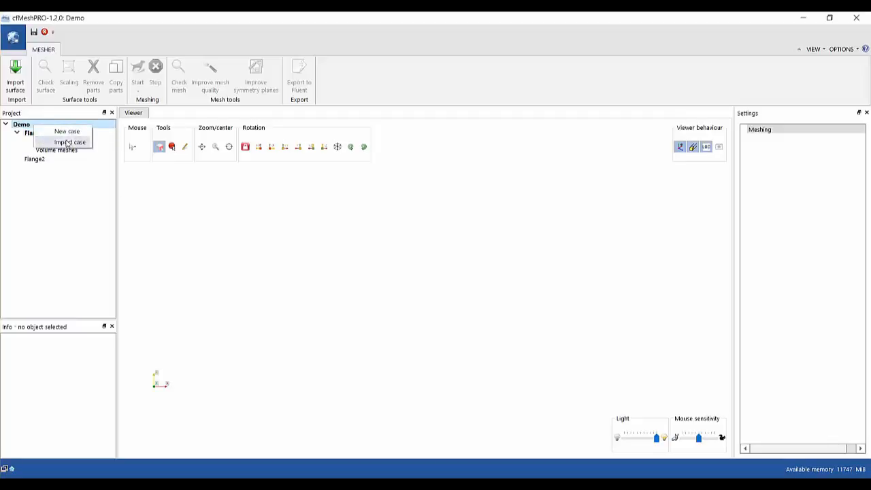
{"action": "left_click", "coordinate": [157, 219]}
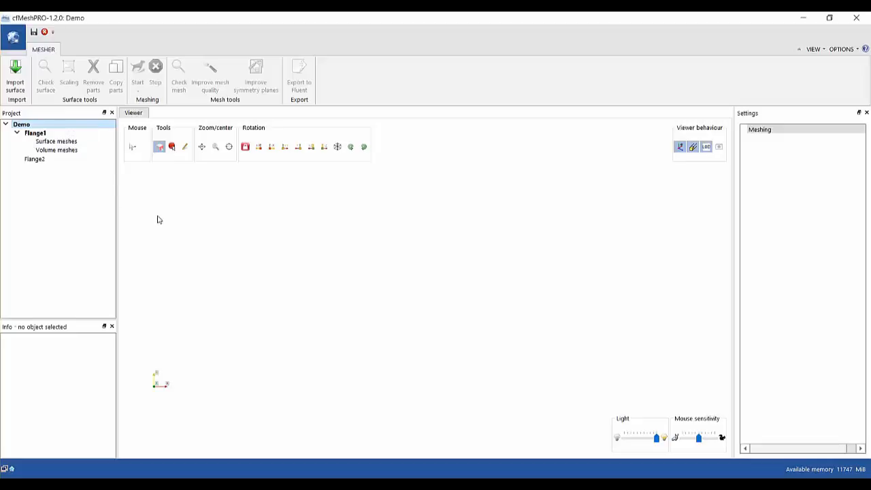
{"action": "right_click", "coordinate": [50, 133]}
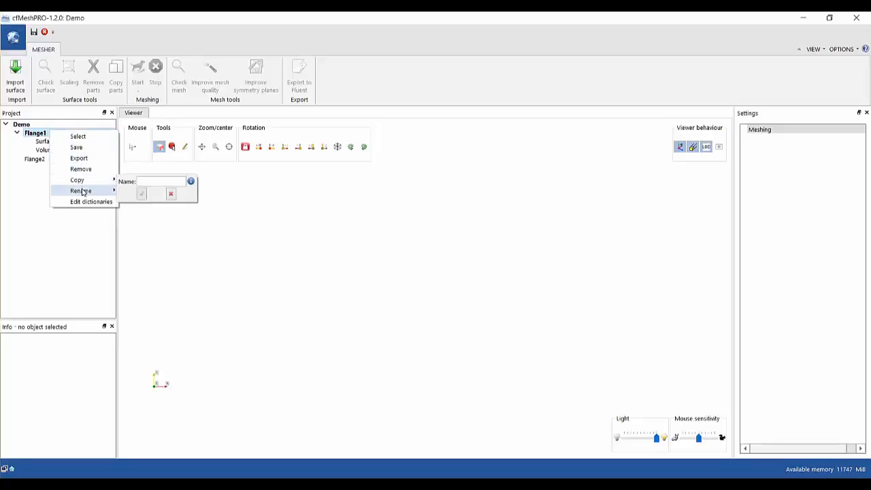
{"action": "mouse_move", "coordinate": [82, 192]}
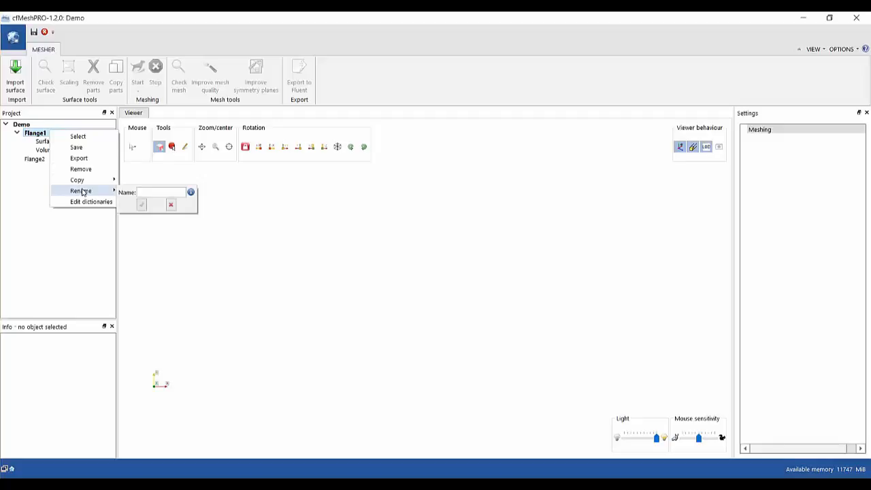
{"action": "left_click", "coordinate": [141, 257]}
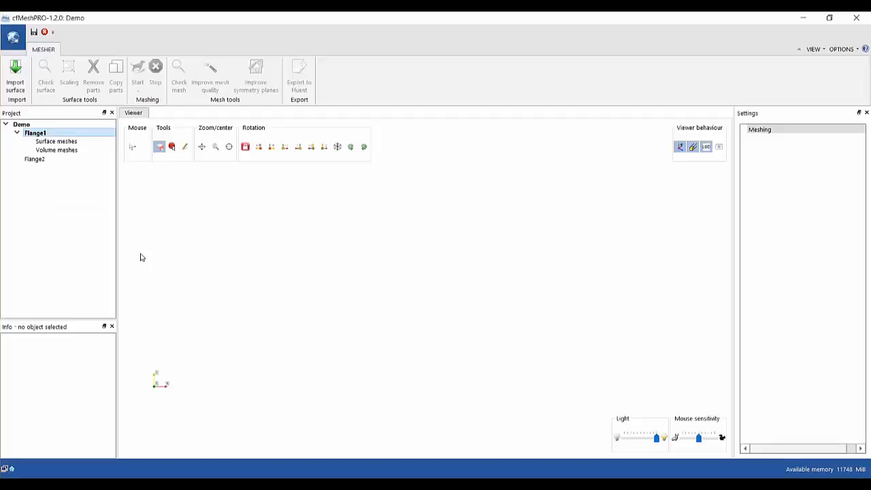
{"action": "right_click", "coordinate": [53, 136]}
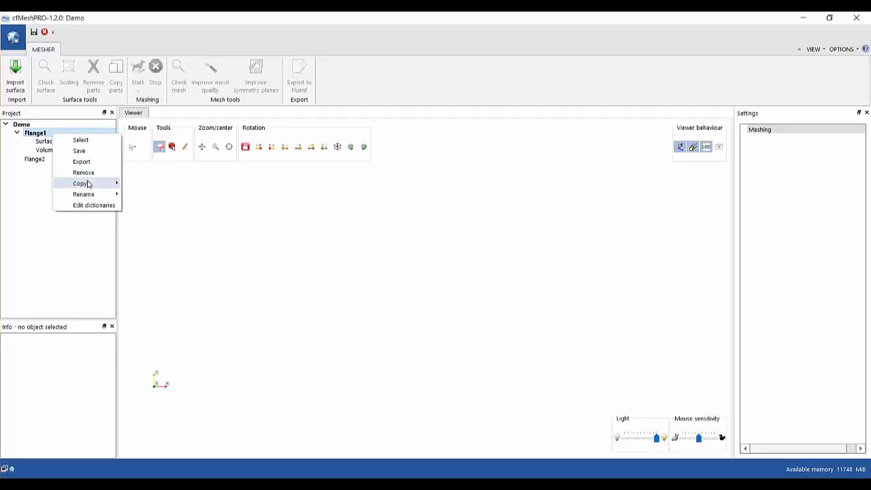
{"action": "mouse_move", "coordinate": [88, 183]}
{"action": "left_click", "coordinate": [148, 187]}
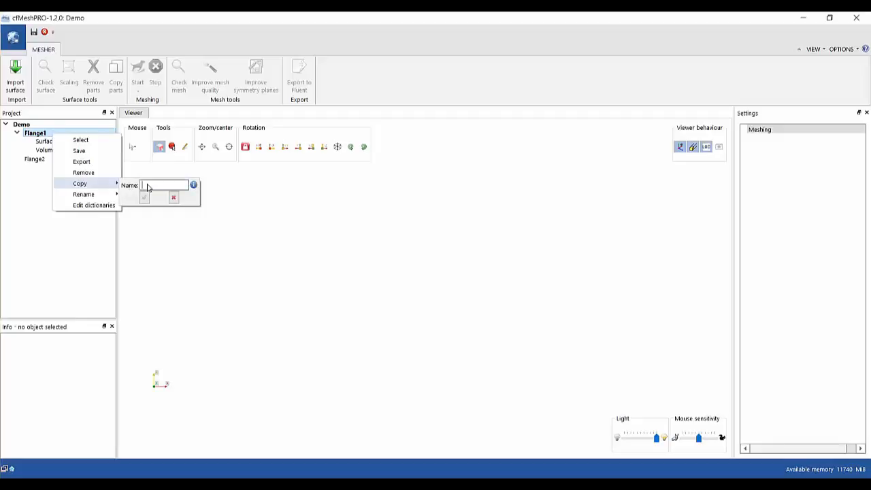
{"action": "type", "text": "Testcase"}
{"action": "left_click", "coordinate": [144, 197]}
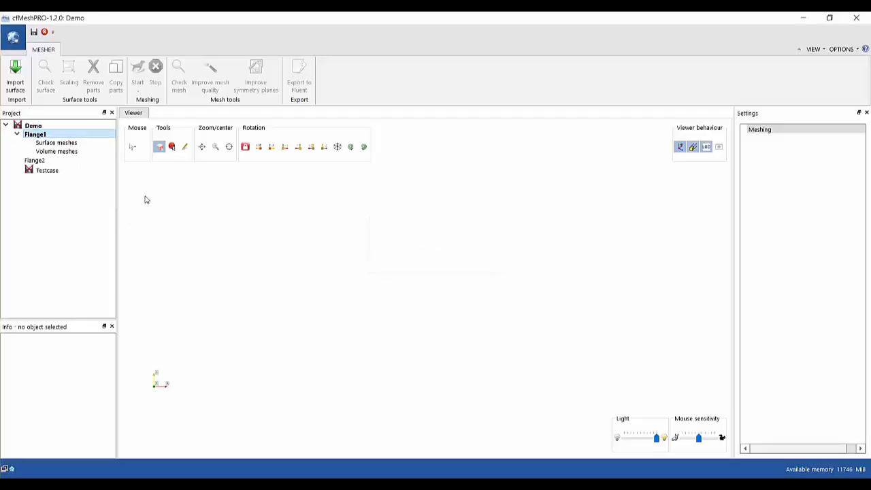
{"action": "left_click", "coordinate": [48, 171]}
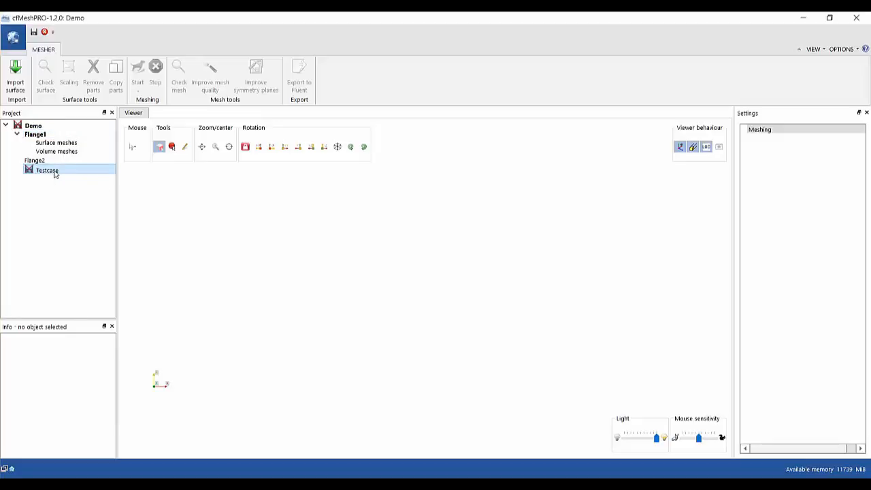
{"action": "right_click", "coordinate": [48, 156]}
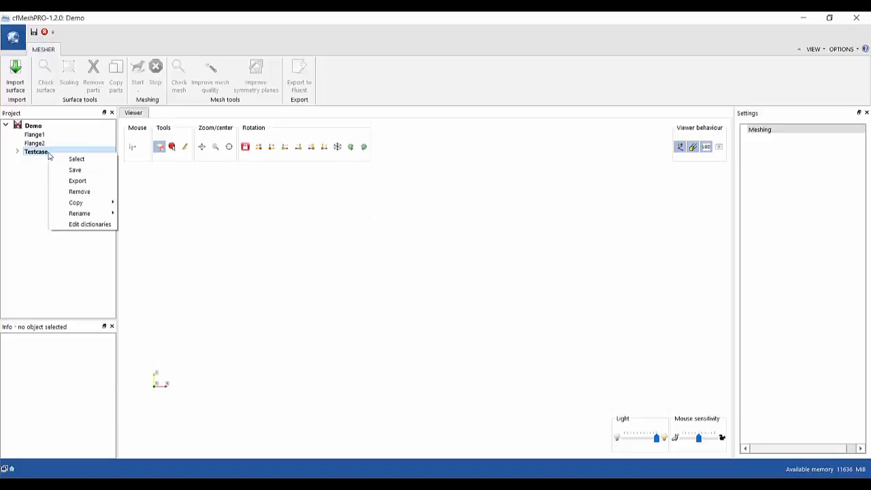
{"action": "left_click", "coordinate": [83, 191]}
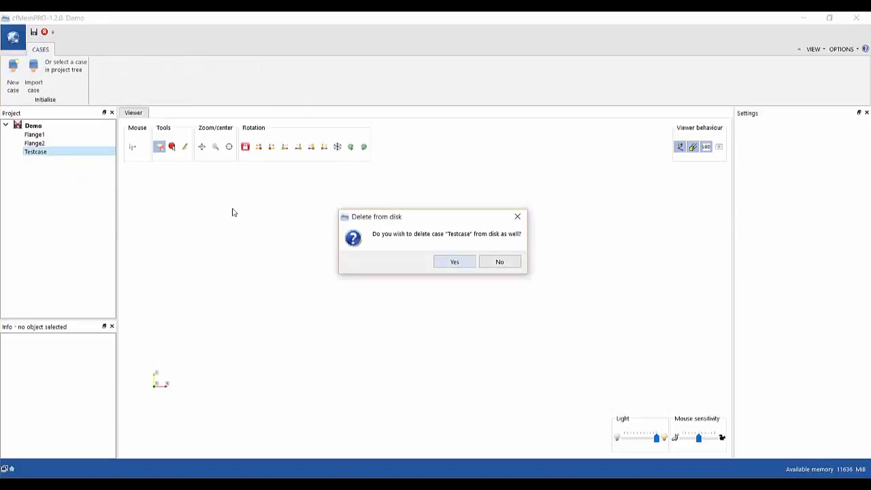
{"action": "left_click", "coordinate": [452, 262]}
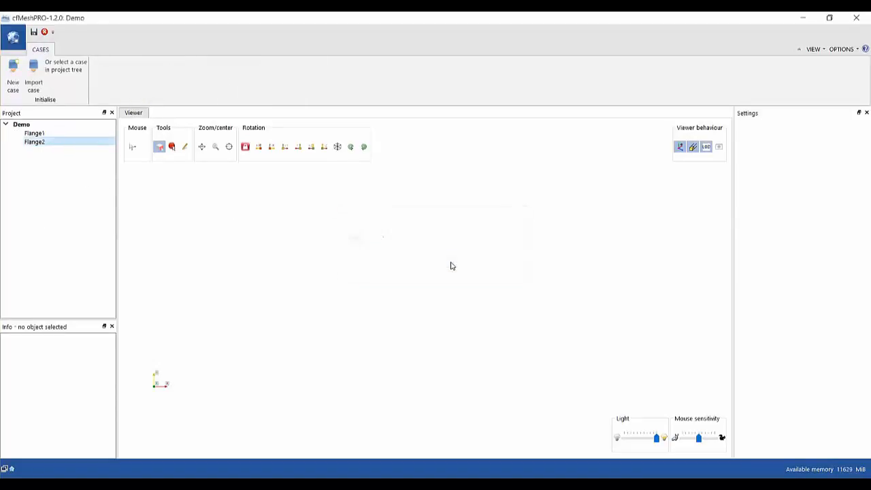
{"action": "left_click", "coordinate": [35, 133]}
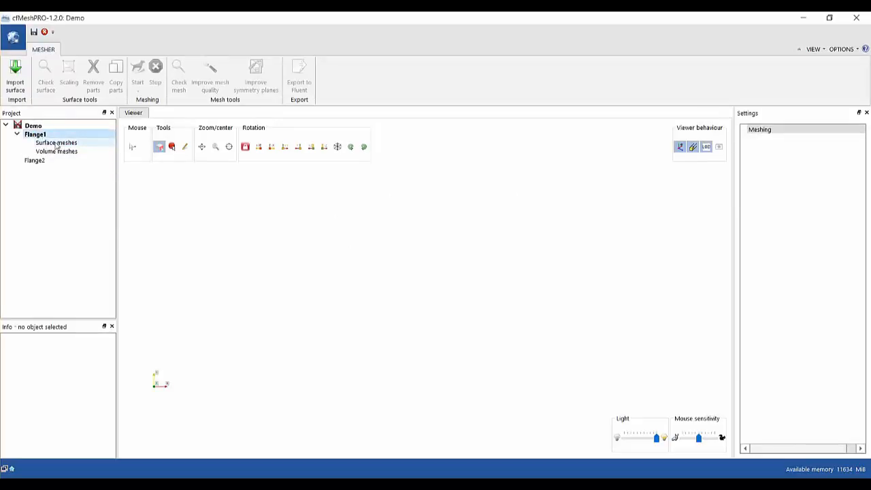
{"action": "right_click", "coordinate": [40, 135]}
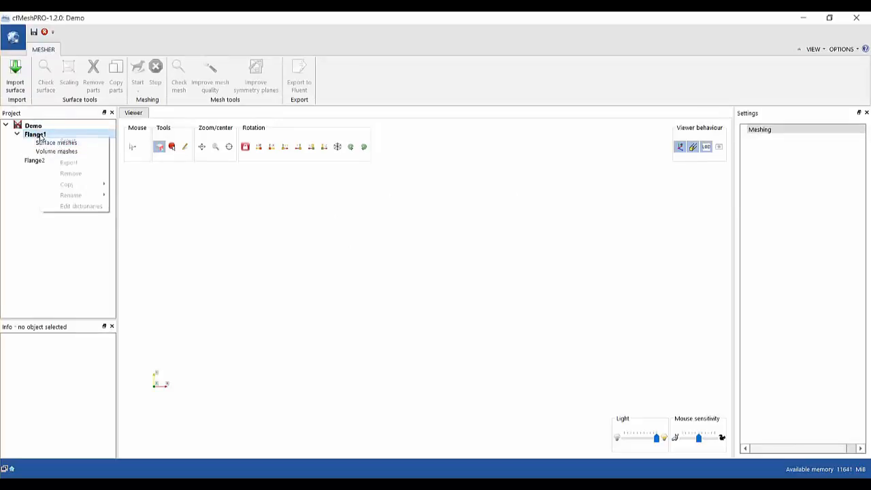
{"action": "left_click", "coordinate": [77, 206]}
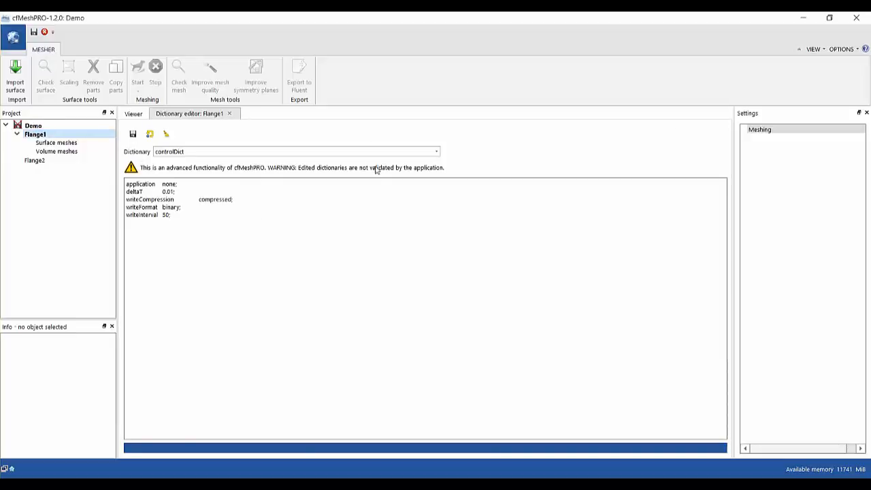
{"action": "left_click", "coordinate": [436, 152]}
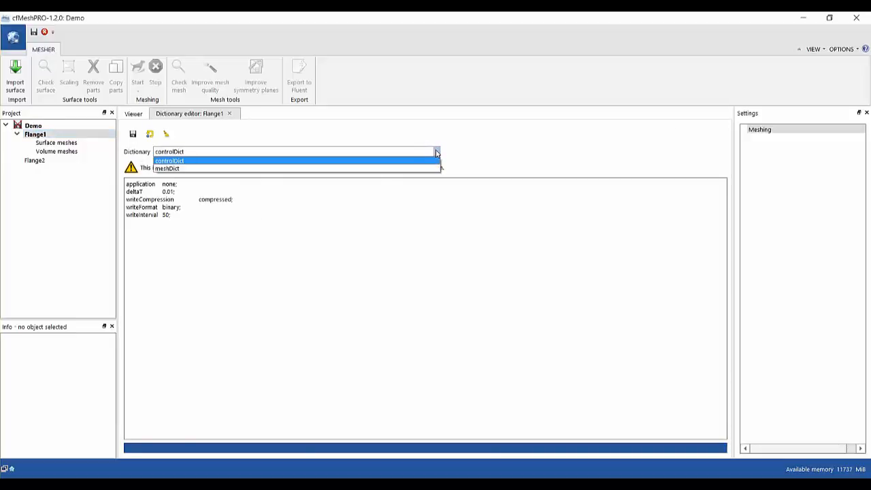
{"action": "left_click", "coordinate": [231, 169]}
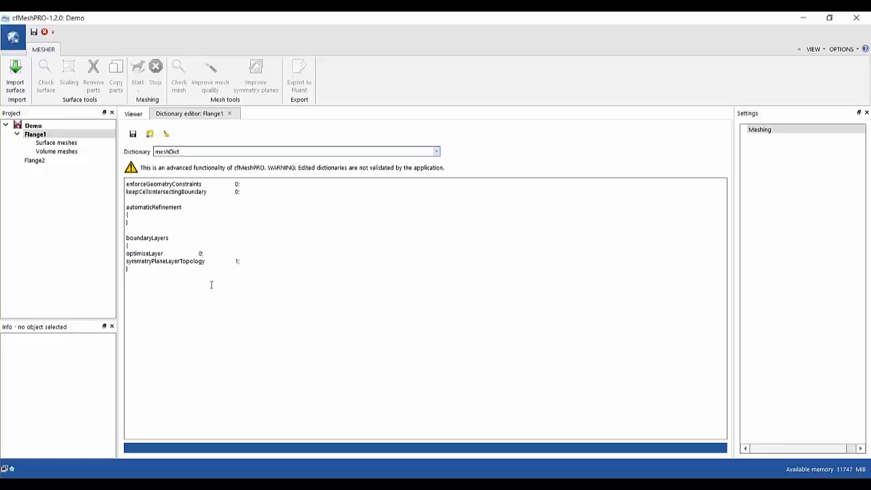
{"action": "left_click", "coordinate": [239, 192]}
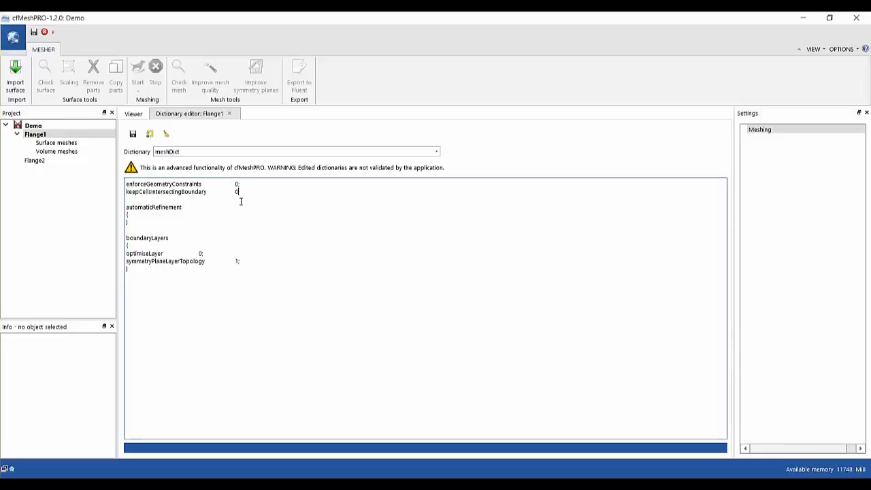
{"action": "left_click", "coordinate": [230, 114]}
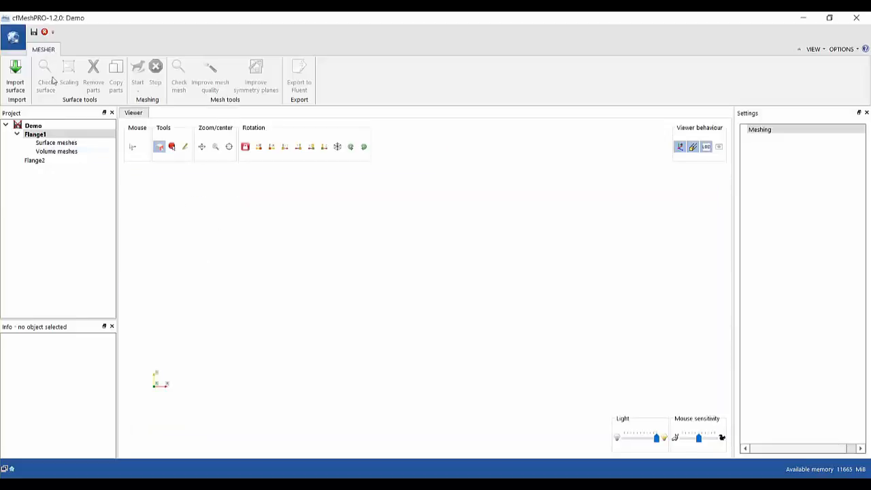
Save, then import flange.fms from the Demo folder into Flange1's Surface meshes and display it.
{"action": "left_click", "coordinate": [34, 32]}
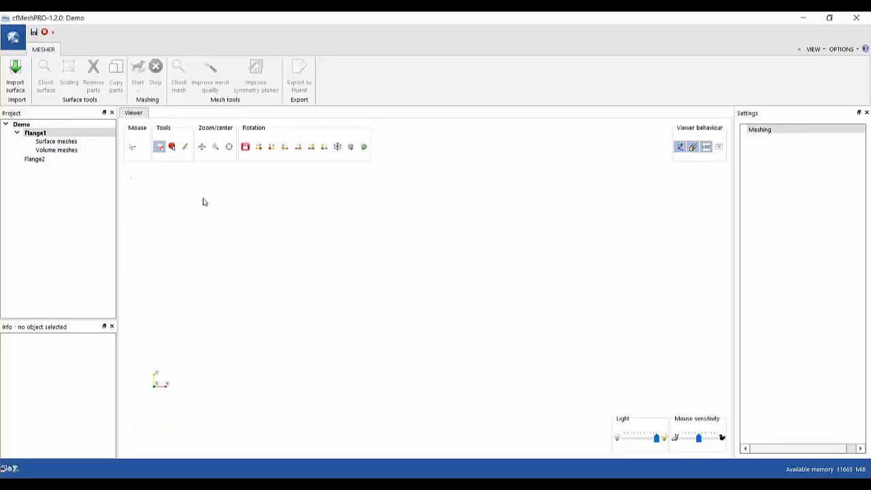
{"action": "right_click", "coordinate": [57, 142]}
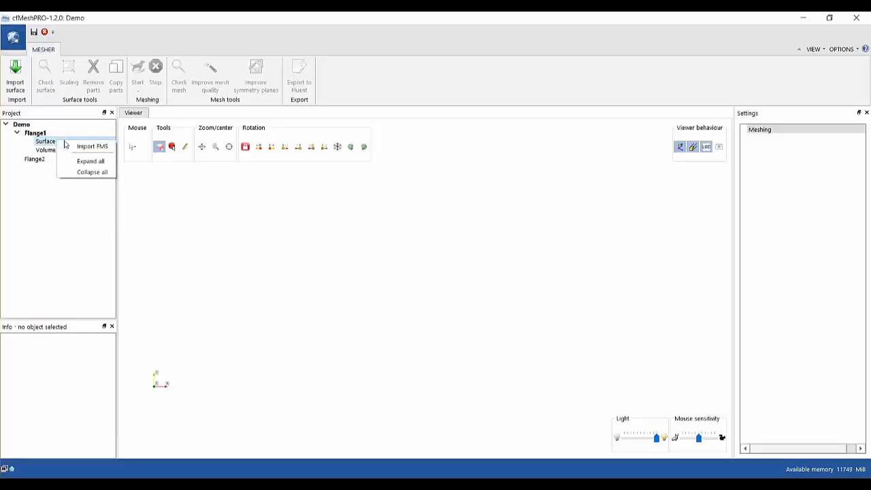
{"action": "left_click", "coordinate": [93, 146]}
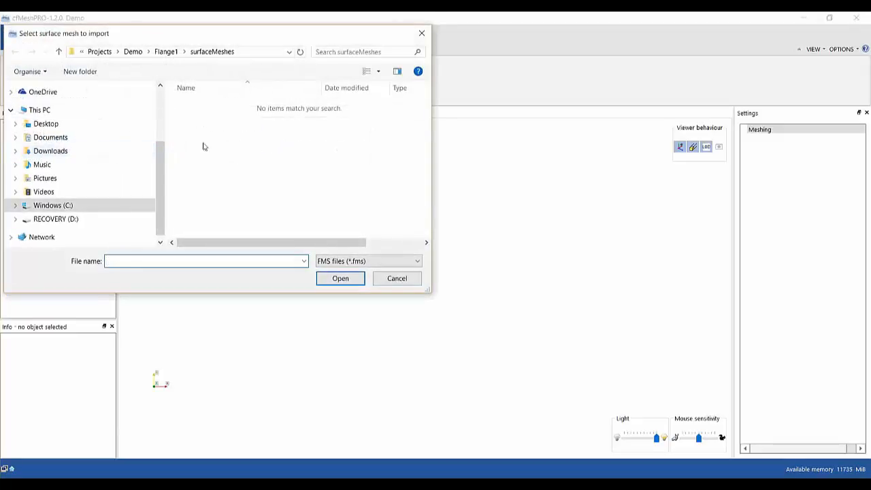
{"action": "left_click", "coordinate": [165, 52]}
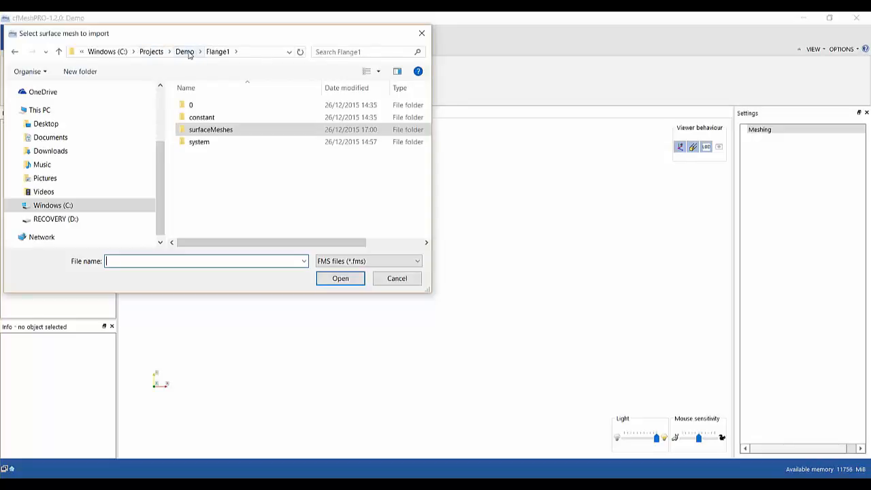
{"action": "left_click", "coordinate": [188, 53]}
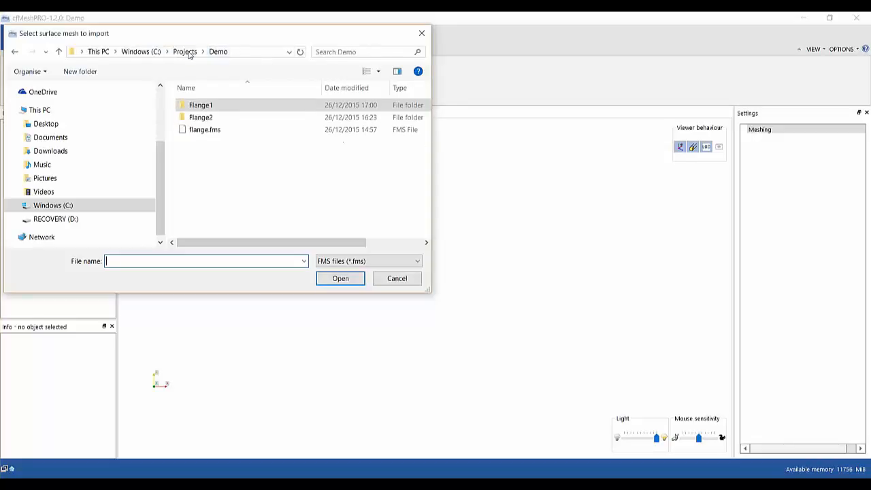
{"action": "left_click", "coordinate": [211, 131]}
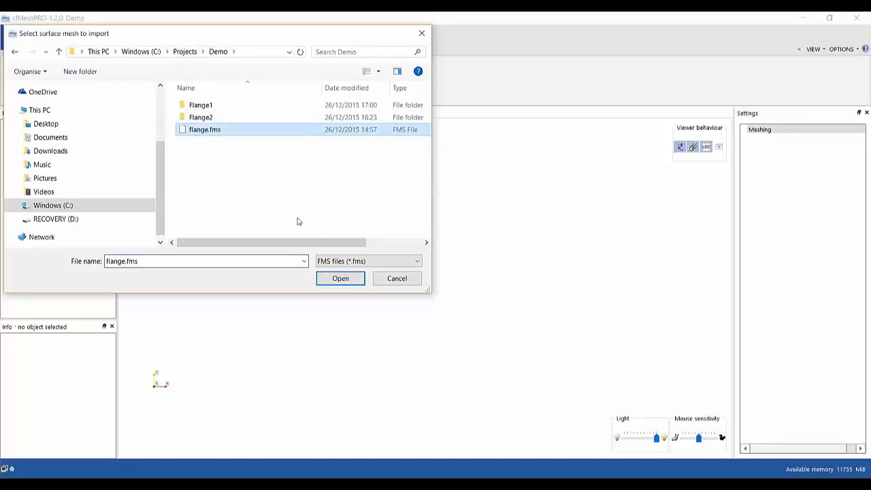
{"action": "left_click", "coordinate": [339, 279]}
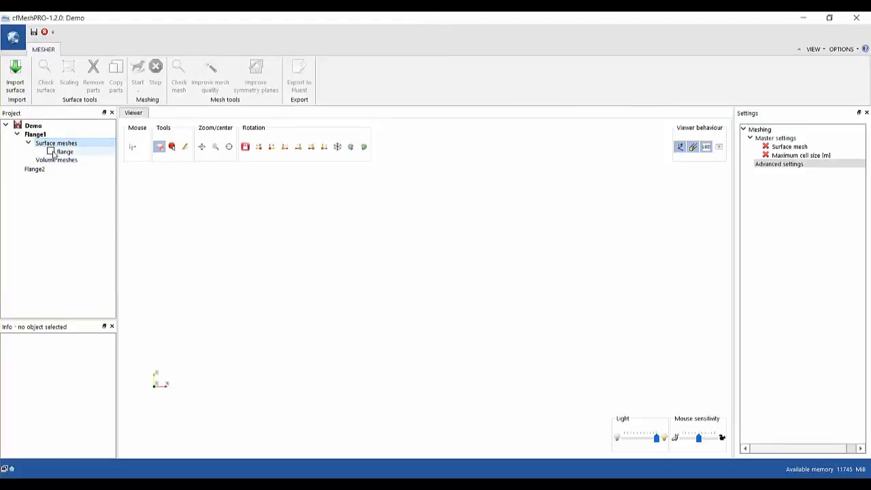
{"action": "left_click", "coordinate": [51, 151]}
Save the Demo project and switch on patch1 through patch4 on the orbited flange model.
{"action": "left_click_drag", "start_coordinate": [268, 253], "coordinate": [587, 268]}
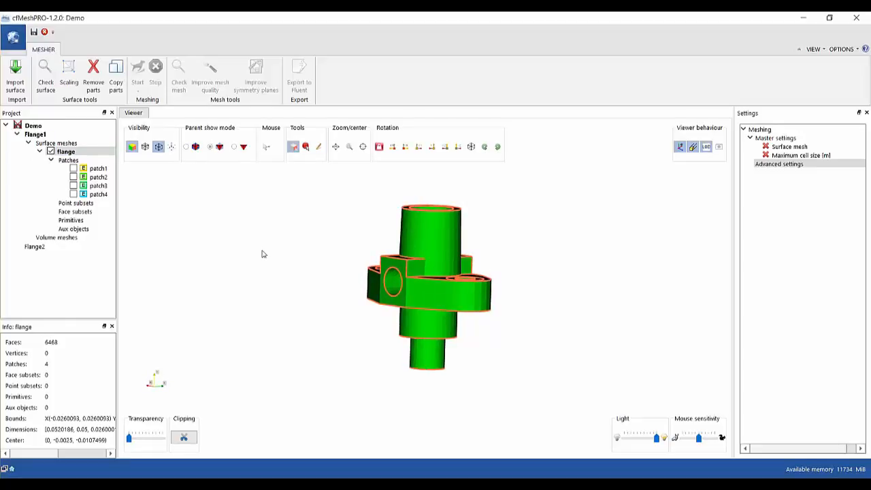
{"action": "left_click", "coordinate": [35, 32]}
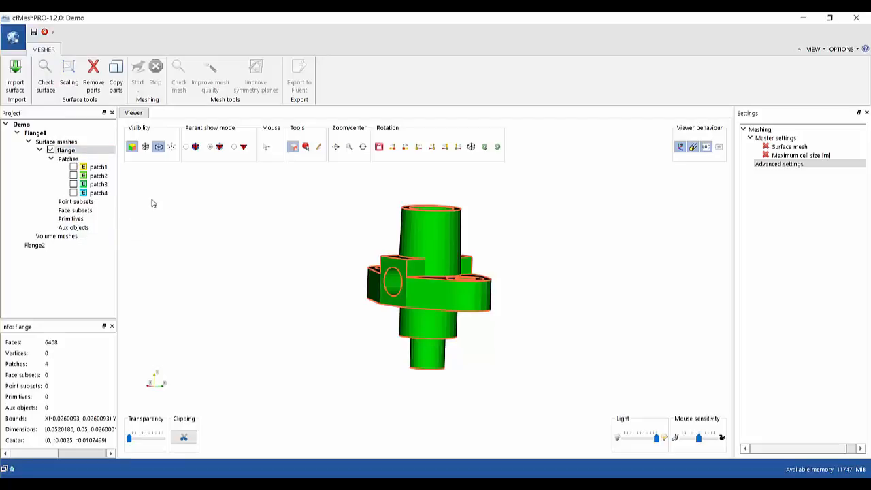
{"action": "left_click_drag", "start_coordinate": [211, 286], "coordinate": [328, 287]}
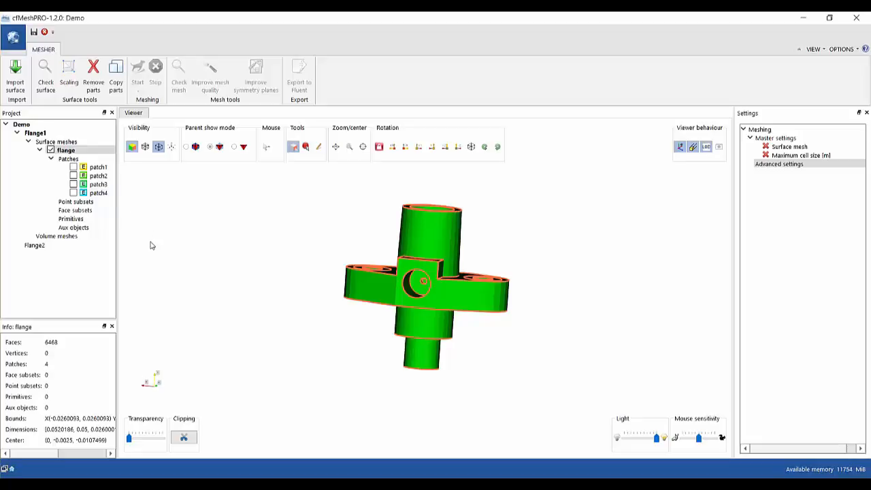
{"action": "left_click", "coordinate": [74, 168]}
{"action": "left_click", "coordinate": [73, 175]}
{"action": "left_click", "coordinate": [73, 184]}
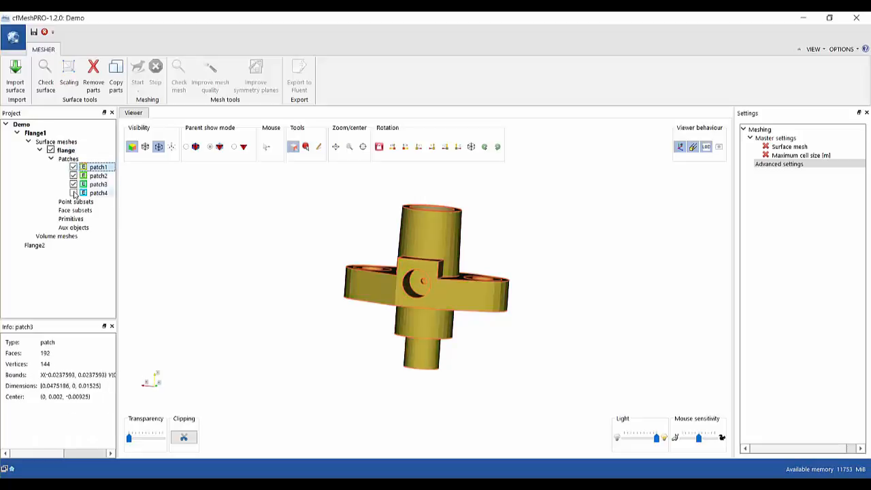
{"action": "left_click", "coordinate": [73, 193]}
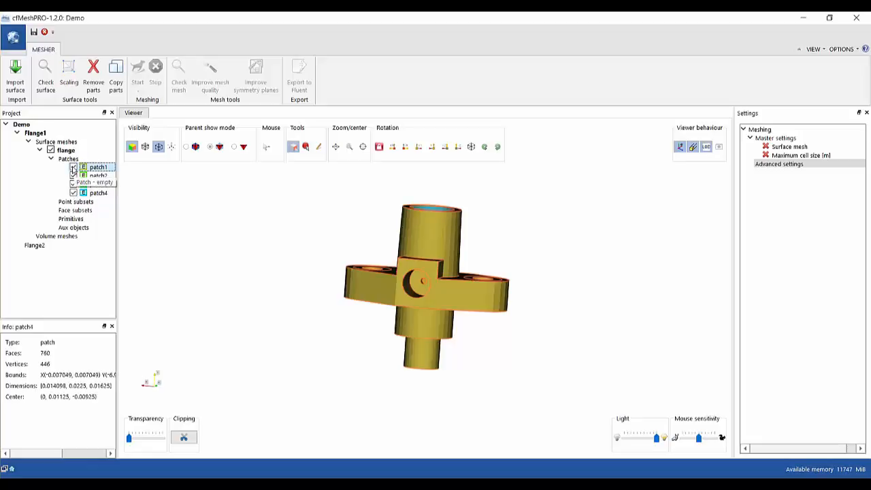
{"action": "left_click_drag", "start_coordinate": [248, 211], "coordinate": [210, 251]}
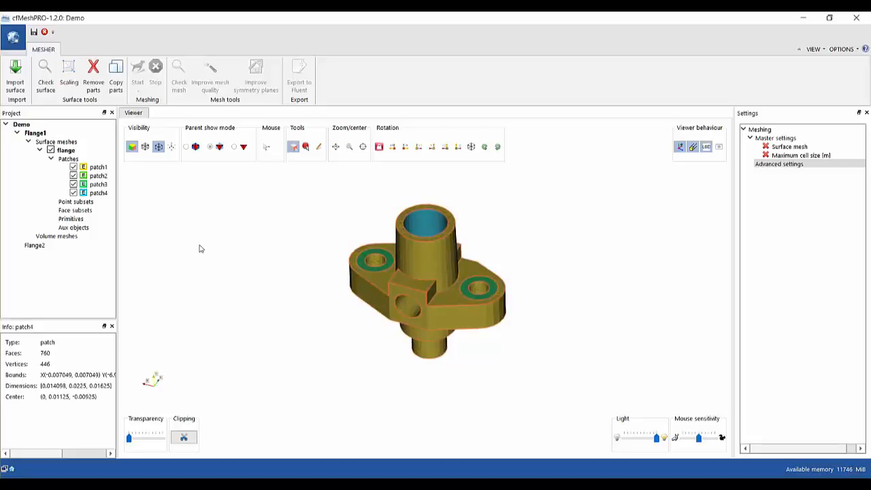
{"action": "scroll", "coordinate": [200, 248], "scroll_direction": "up", "scroll_amount": 2}
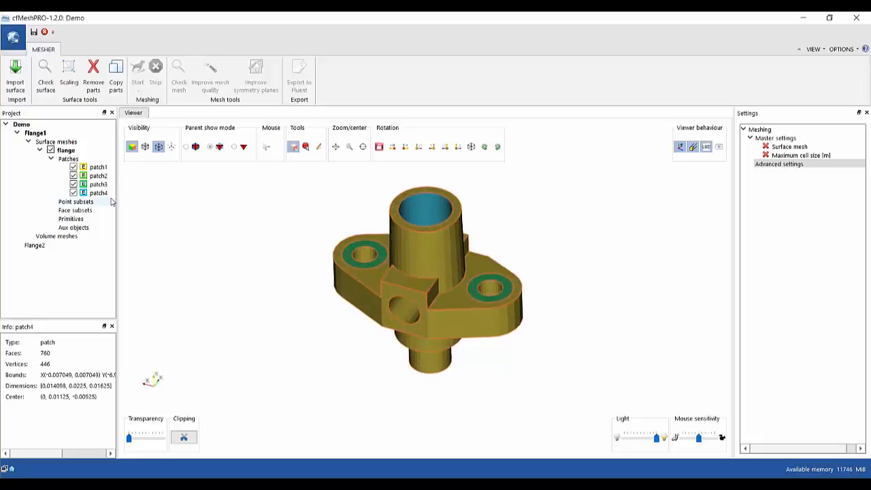
Switch patch1–patch4 back off to reveal the flange interior, then select patch1.
{"action": "left_click", "coordinate": [74, 168]}
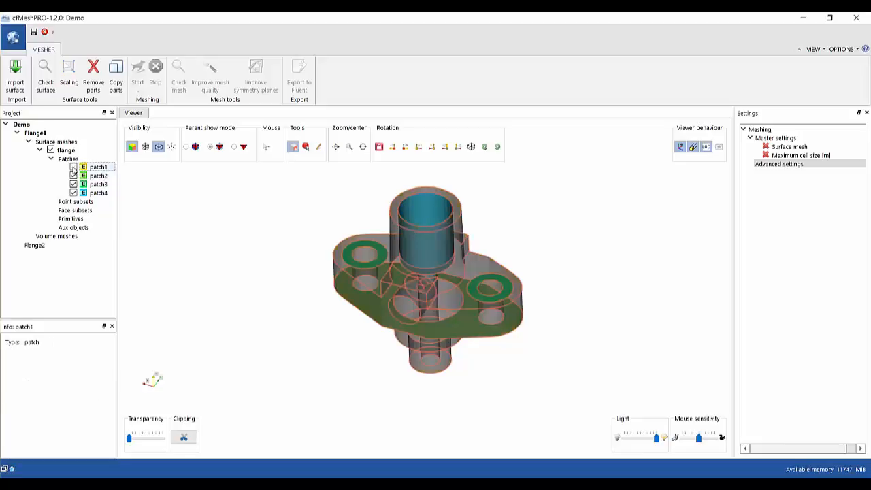
{"action": "left_click_drag", "start_coordinate": [262, 305], "coordinate": [277, 291]}
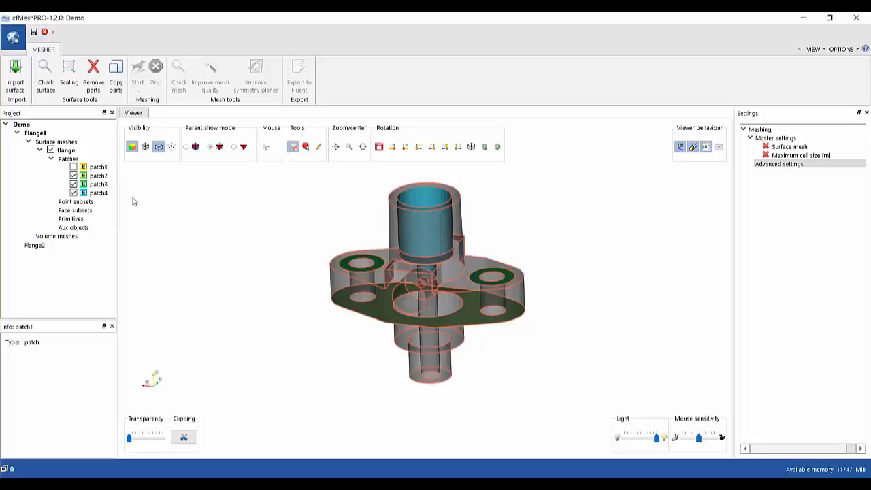
{"action": "left_click", "coordinate": [73, 175]}
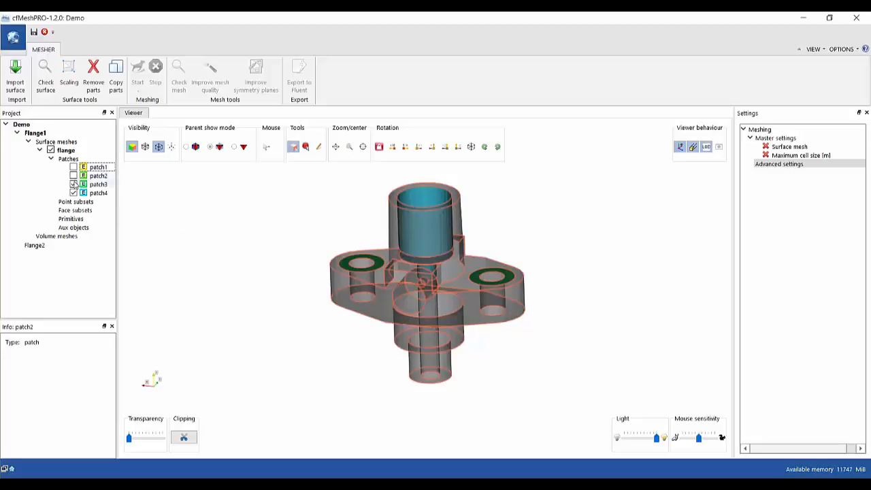
{"action": "left_click", "coordinate": [73, 185]}
{"action": "left_click", "coordinate": [73, 193]}
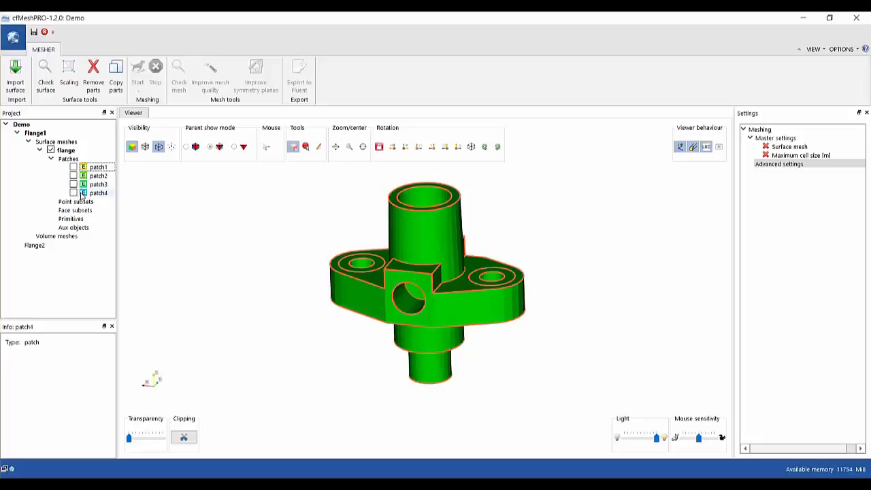
{"action": "left_click", "coordinate": [99, 168]}
{"action": "right_click", "coordinate": [99, 170]}
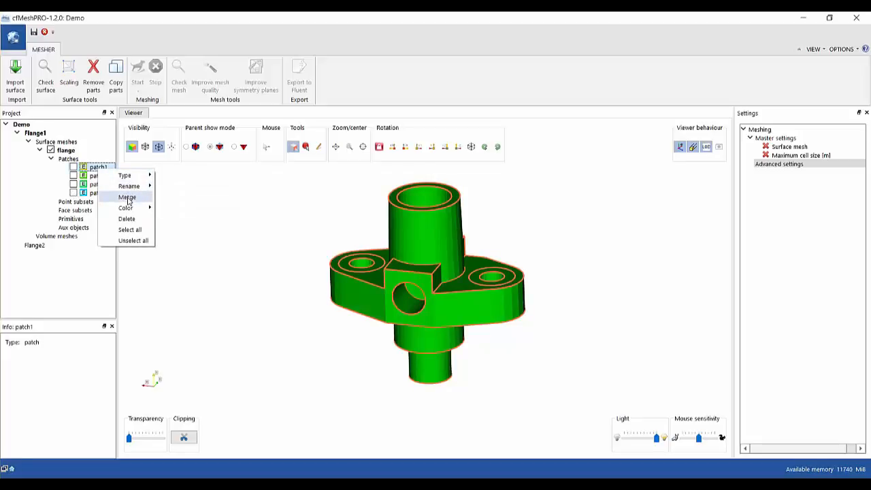
{"action": "mouse_move", "coordinate": [127, 208]}
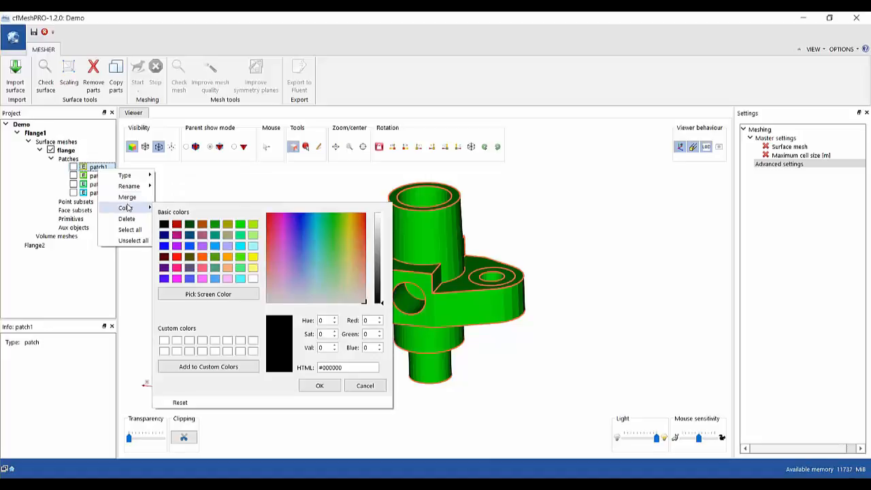
{"action": "left_click", "coordinate": [200, 197]}
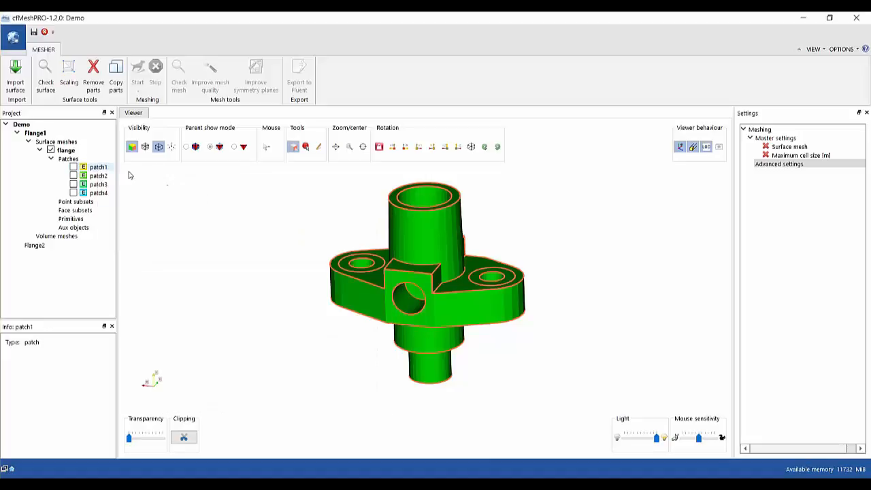
{"action": "right_click", "coordinate": [95, 160]}
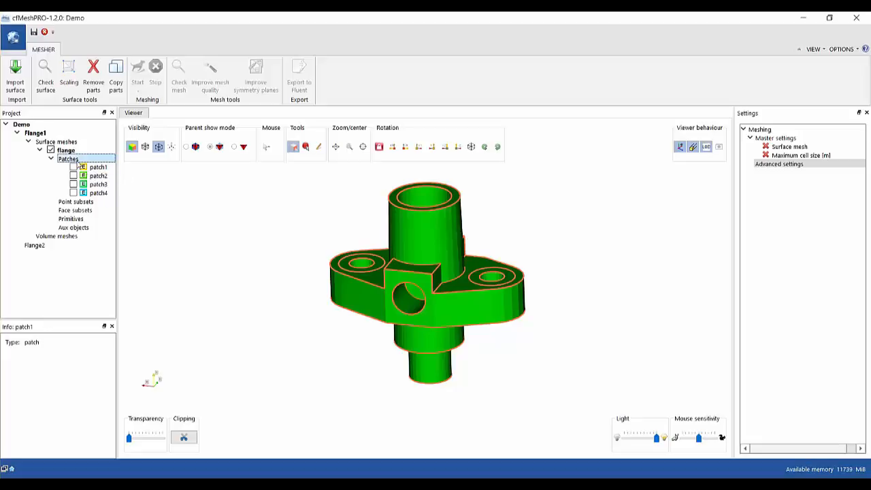
{"action": "mouse_move", "coordinate": [111, 170]}
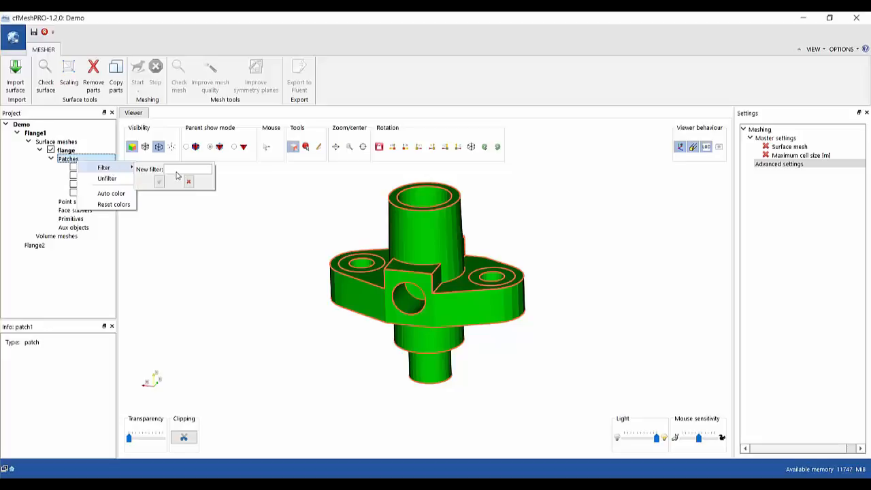
{"action": "left_click", "coordinate": [179, 221]}
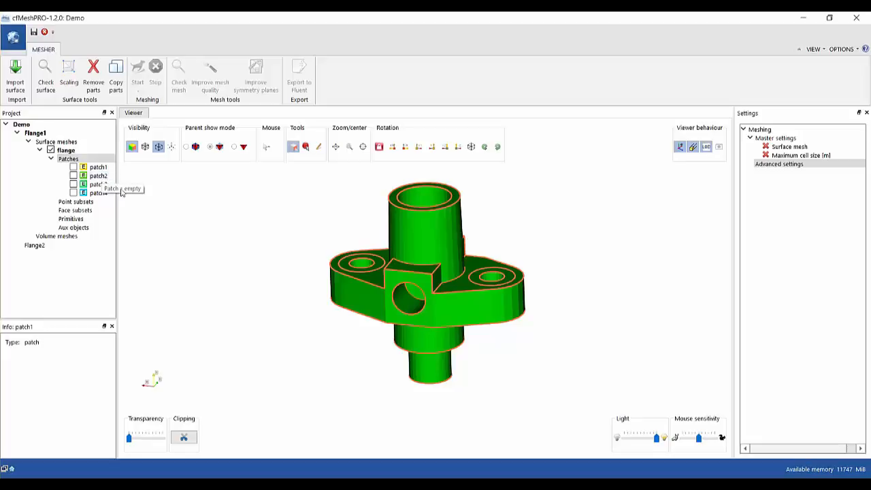
Select patch1 through patch4 together and make all four patches visible.
{"action": "left_click", "coordinate": [99, 167]}
{"action": "left_click", "coordinate": [99, 175], "text": "shift"}
{"action": "left_click", "coordinate": [97, 194], "text": "shift"}
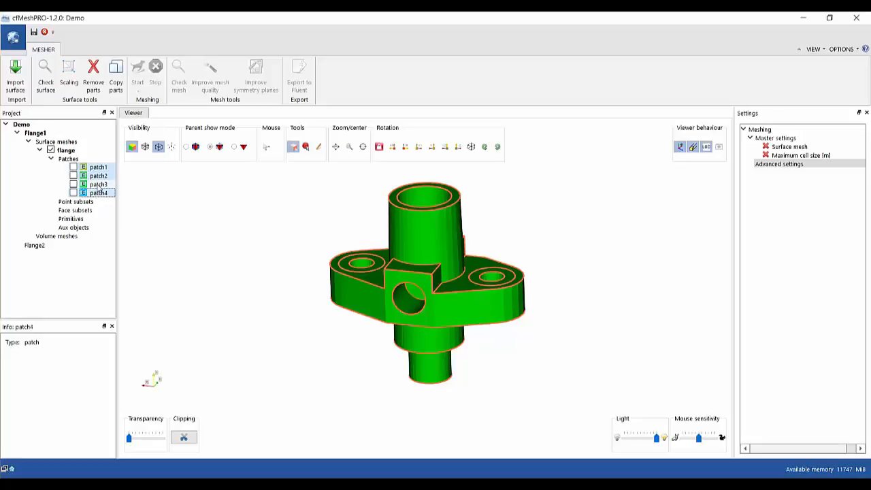
{"action": "left_click", "coordinate": [99, 186]}
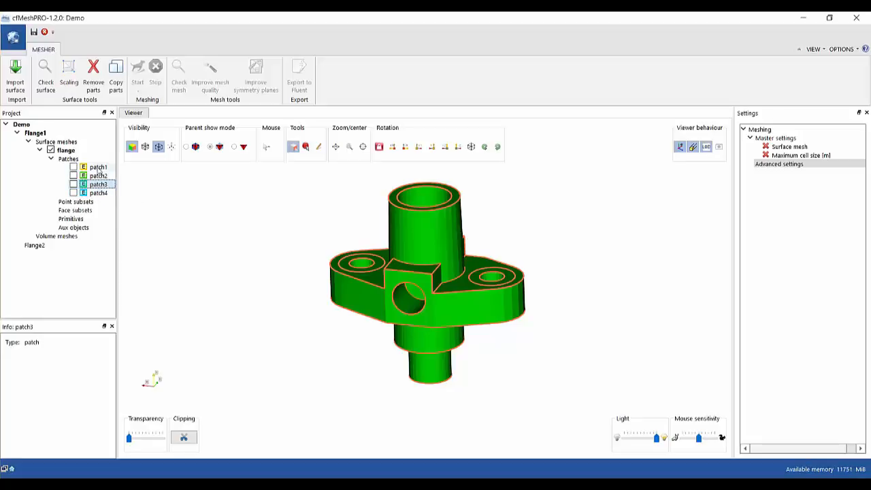
{"action": "left_click", "coordinate": [98, 168], "text": "shift"}
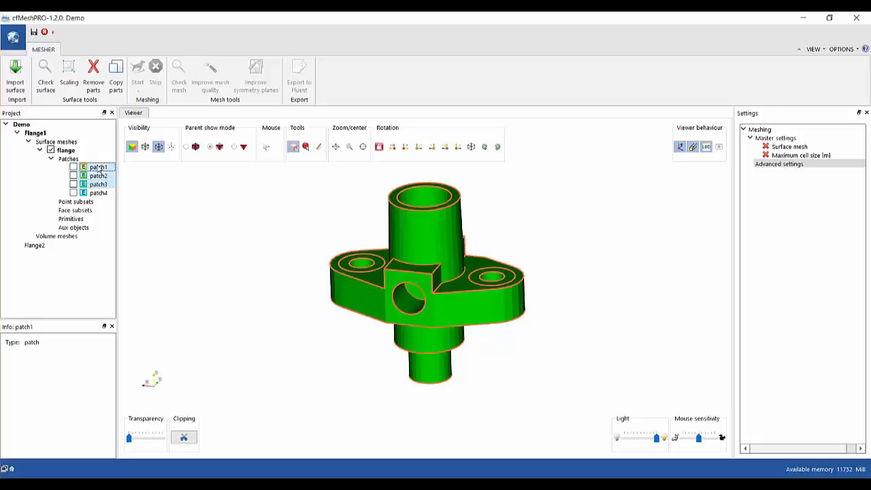
{"action": "left_click", "coordinate": [172, 212]}
{"action": "left_click", "coordinate": [111, 193]}
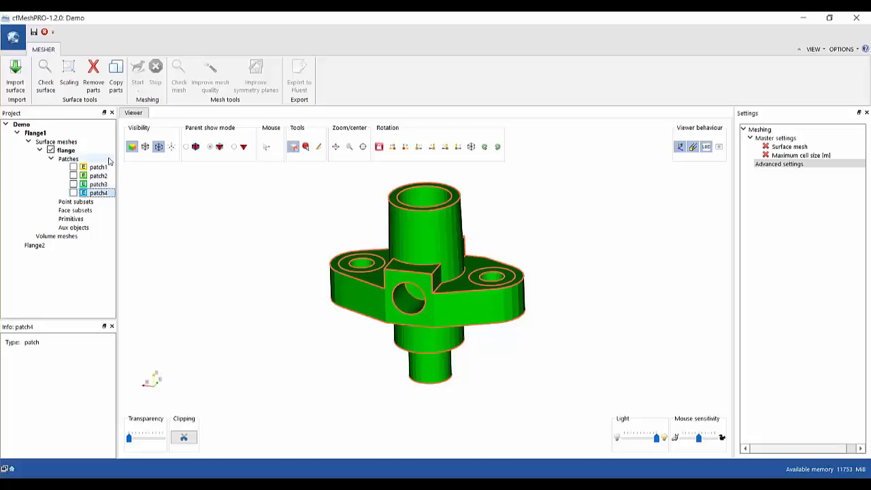
{"action": "left_click", "coordinate": [102, 167], "text": "shift"}
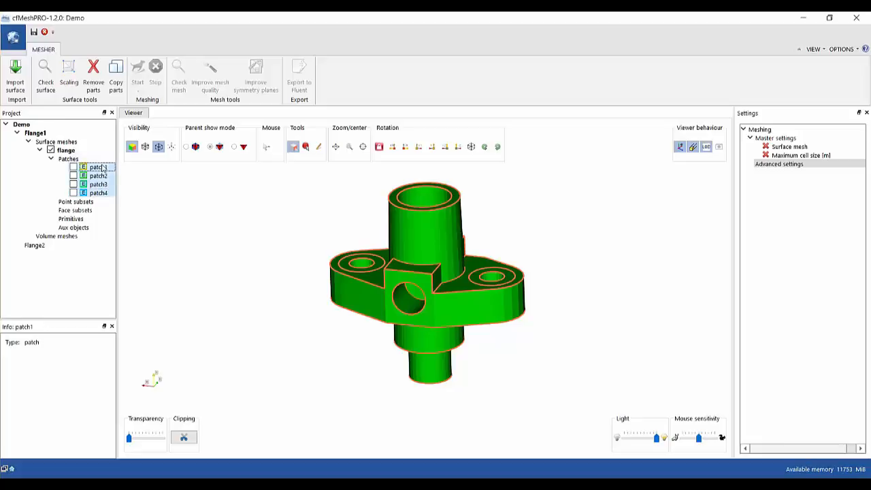
{"action": "right_click", "coordinate": [102, 167]}
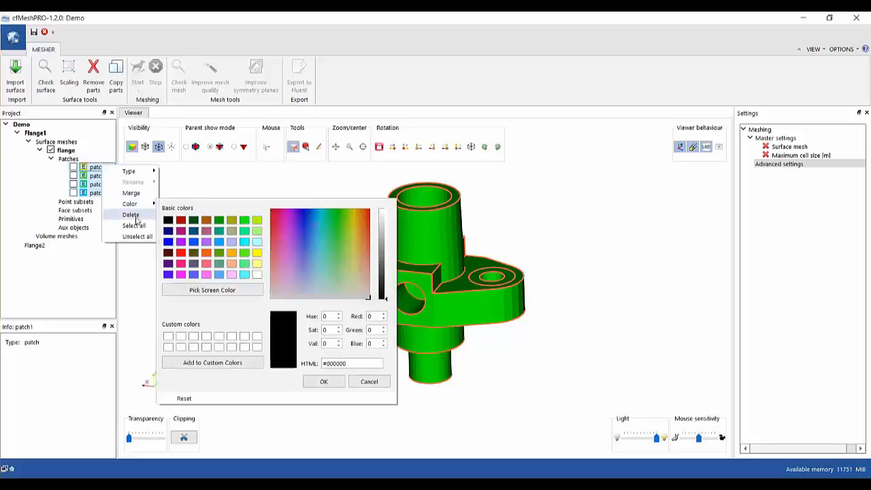
{"action": "left_click", "coordinate": [134, 225]}
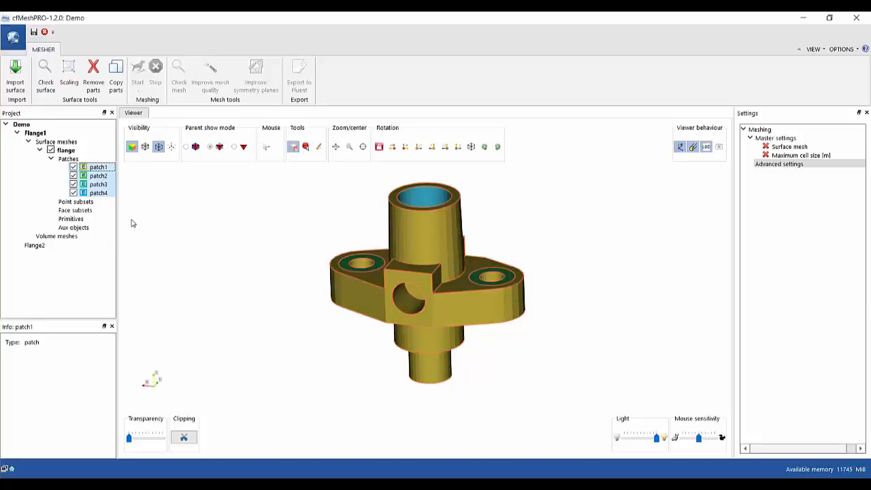
Set the four selected patches to type Patch, then check patch2 and patch1 (4838 faces, 2603 vertices).
{"action": "right_click", "coordinate": [100, 180]}
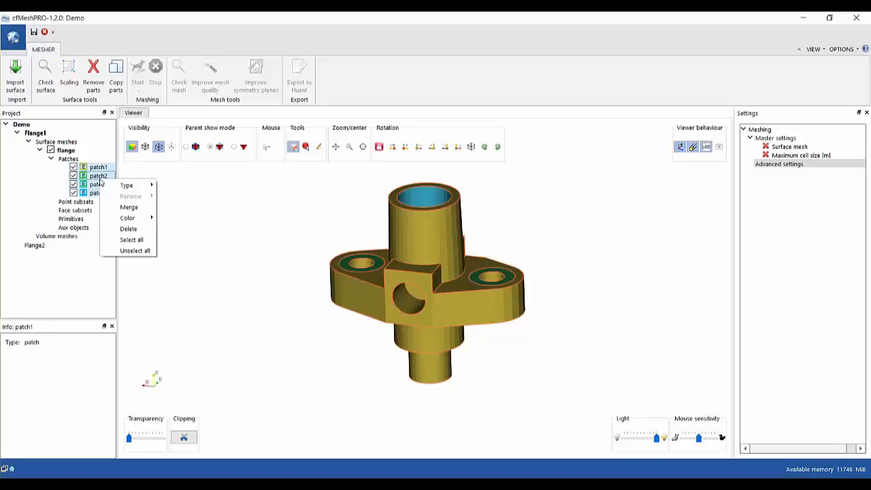
{"action": "mouse_move", "coordinate": [125, 185]}
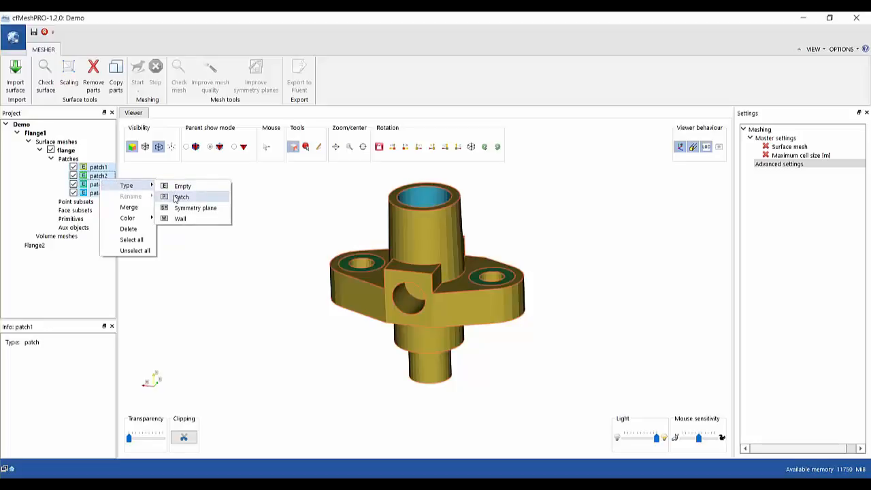
{"action": "left_click", "coordinate": [179, 197]}
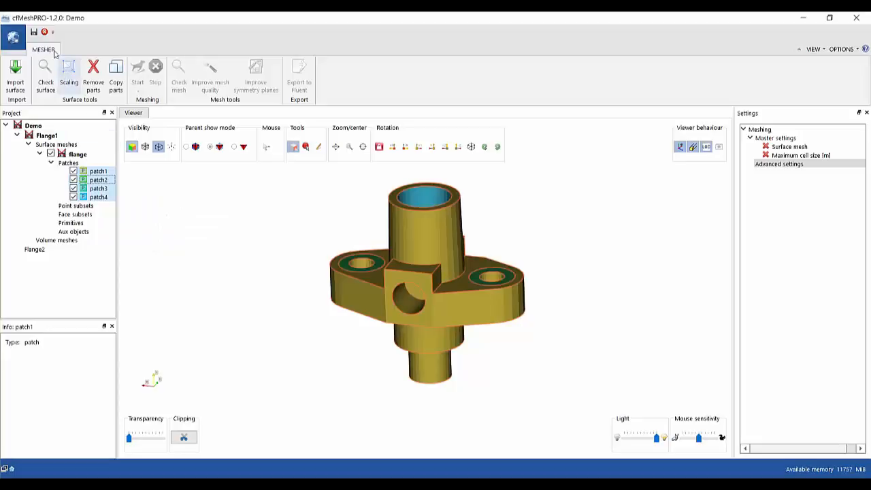
{"action": "left_click", "coordinate": [85, 176]}
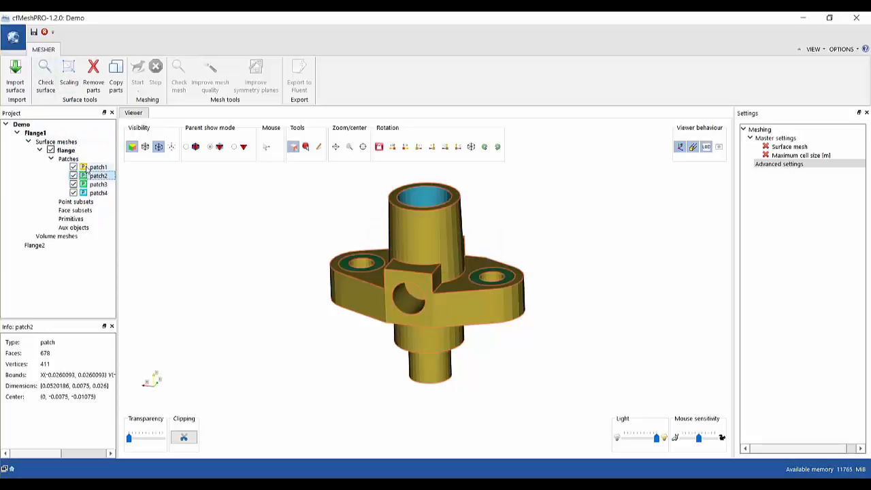
{"action": "left_click", "coordinate": [89, 167]}
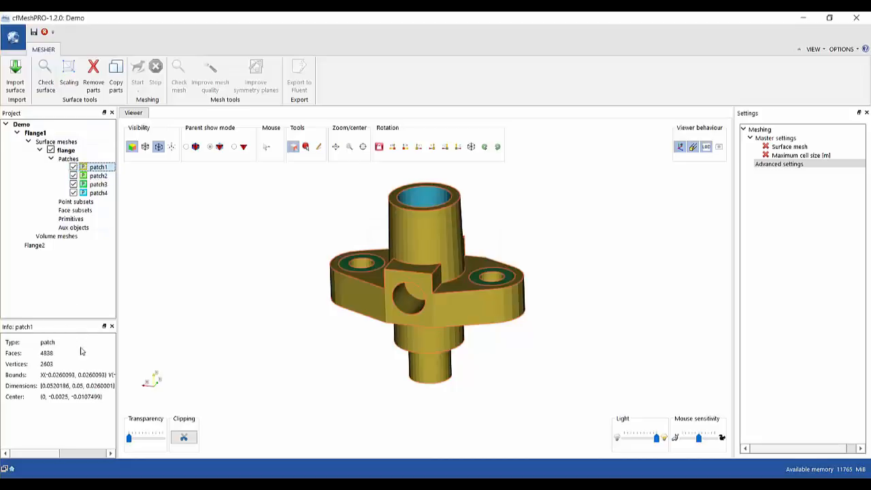
View the flange mesh summary of 6468 faces and 4 patches, plus its empty face subsets.
{"action": "left_click", "coordinate": [66, 151]}
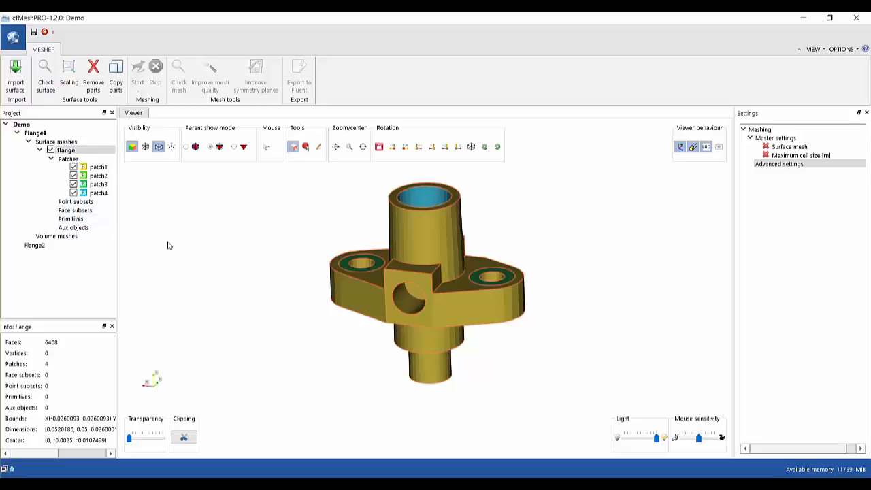
{"action": "left_click", "coordinate": [94, 213]}
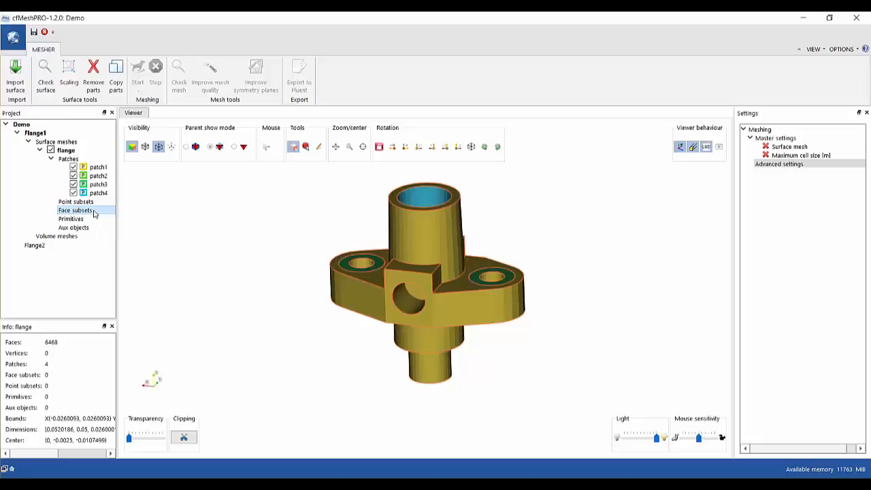
{"action": "left_click", "coordinate": [85, 219]}
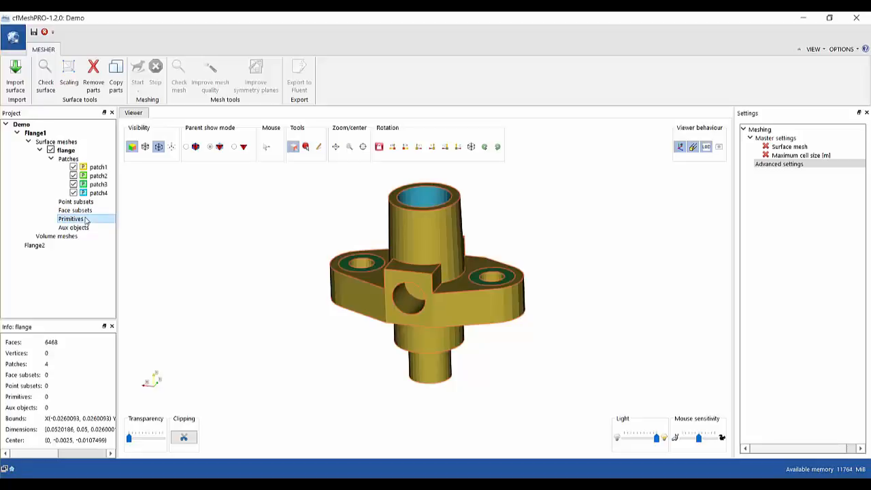
{"action": "right_click", "coordinate": [86, 221]}
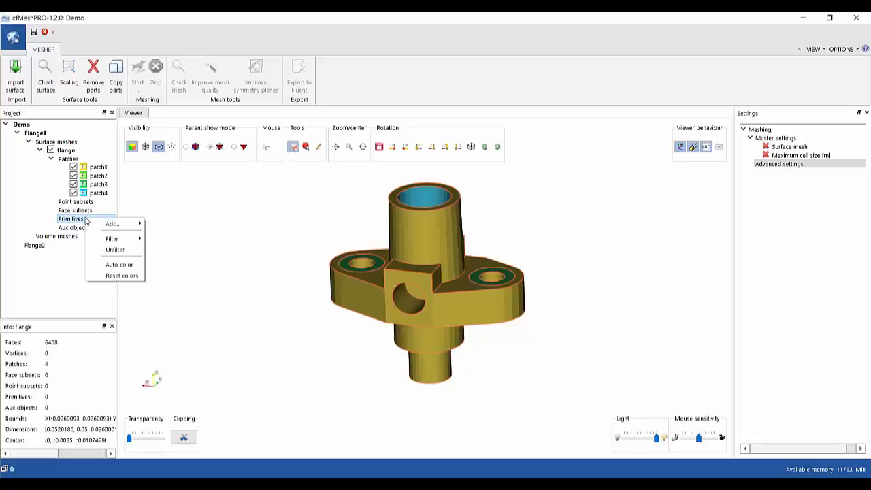
{"action": "mouse_move", "coordinate": [113, 224]}
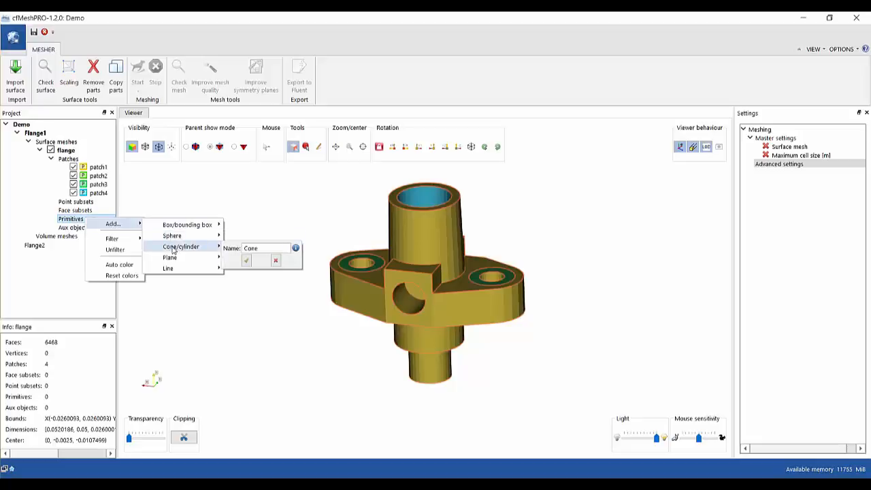
{"action": "mouse_move", "coordinate": [173, 271]}
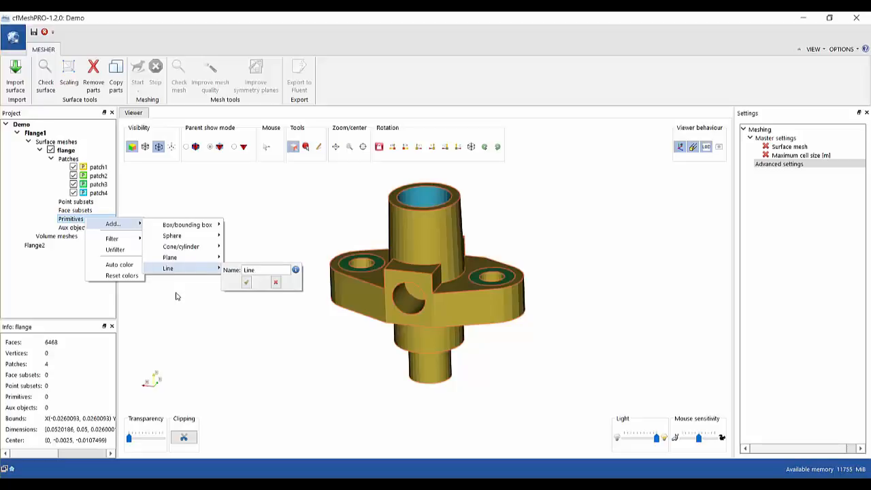
{"action": "left_click", "coordinate": [175, 296]}
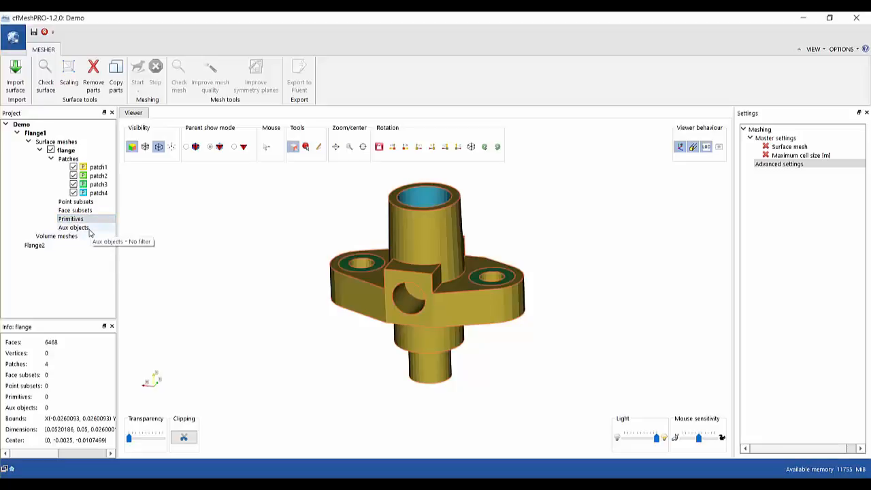
{"action": "left_click", "coordinate": [75, 227]}
{"action": "right_click", "coordinate": [89, 234]}
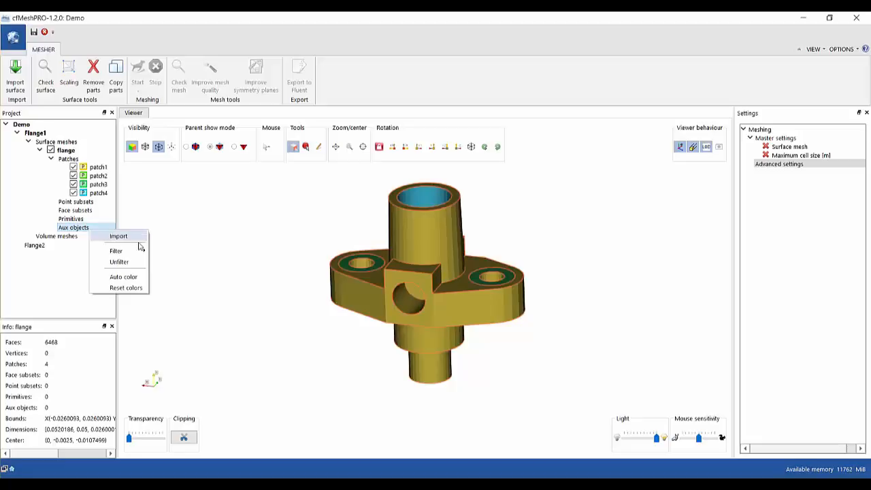
{"action": "left_click", "coordinate": [202, 306]}
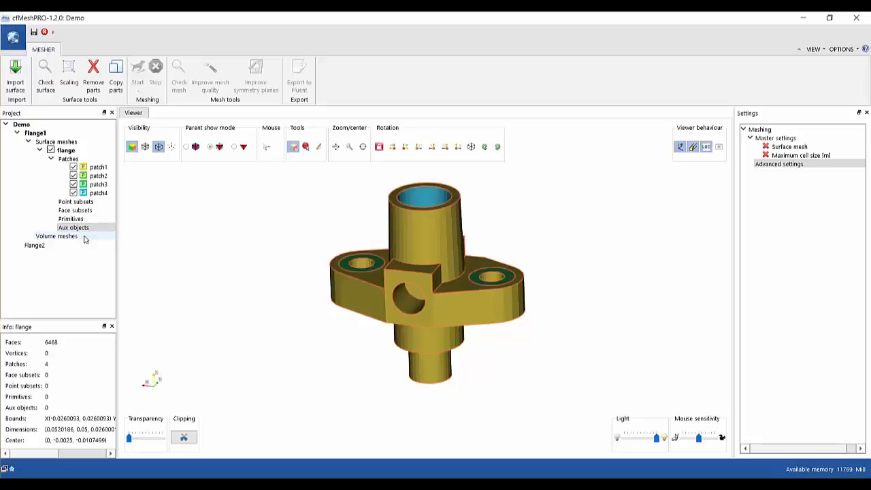
Open the Flange2 case and display its constant volume mesh overlaid with the flange surface mesh.
{"action": "left_click", "coordinate": [36, 245]}
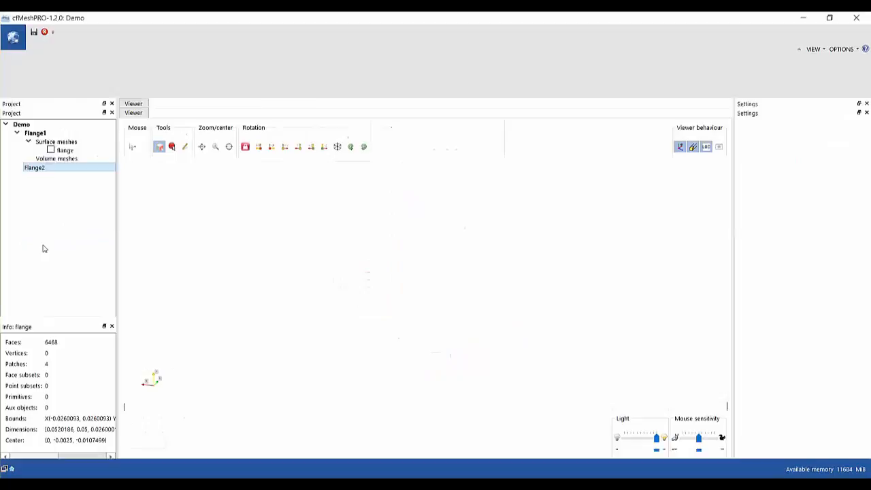
{"action": "left_click", "coordinate": [17, 143]}
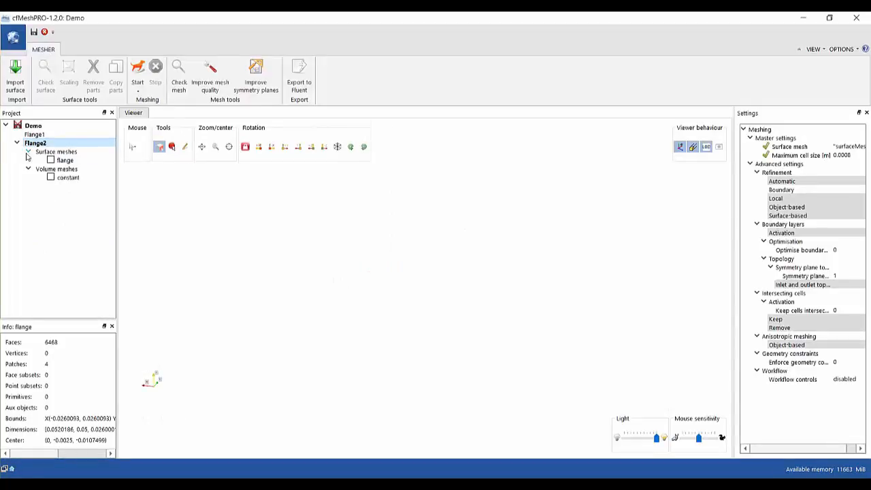
{"action": "left_click", "coordinate": [49, 178]}
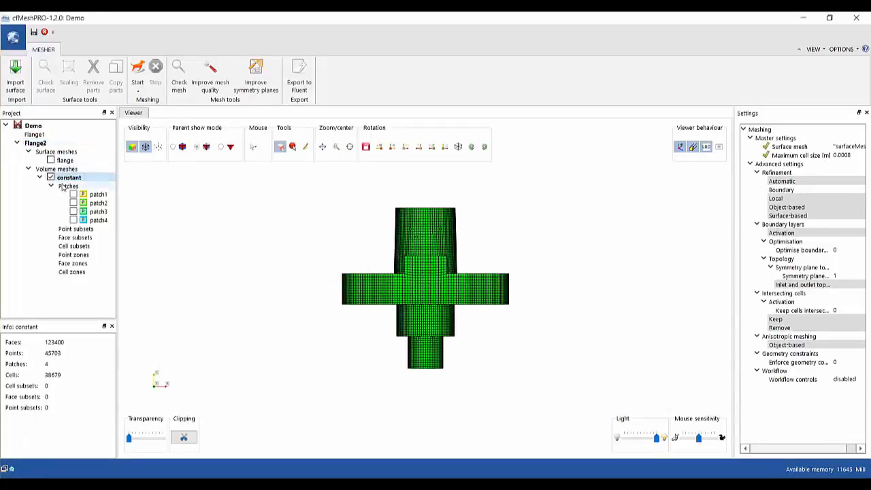
{"action": "left_click", "coordinate": [50, 160]}
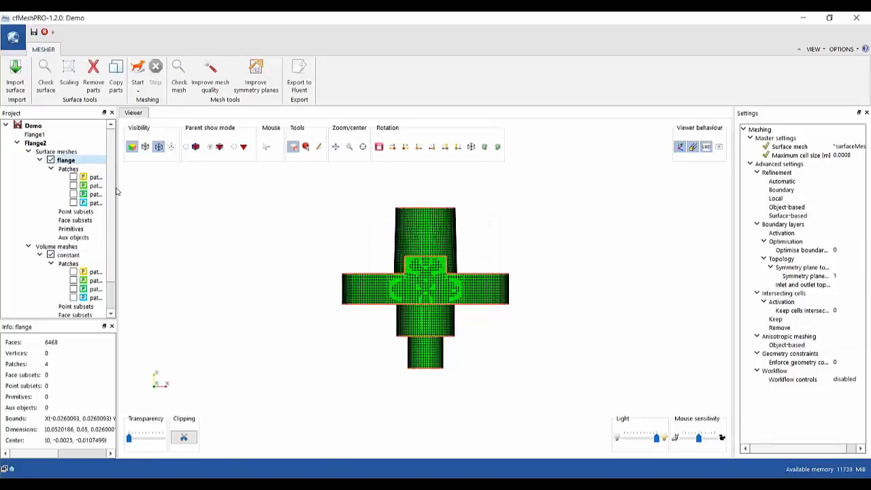
Orbit the mesh to an oblique view and hide the orange feature-edge outlines.
{"action": "left_click_drag", "start_coordinate": [117, 187], "coordinate": [134, 190]}
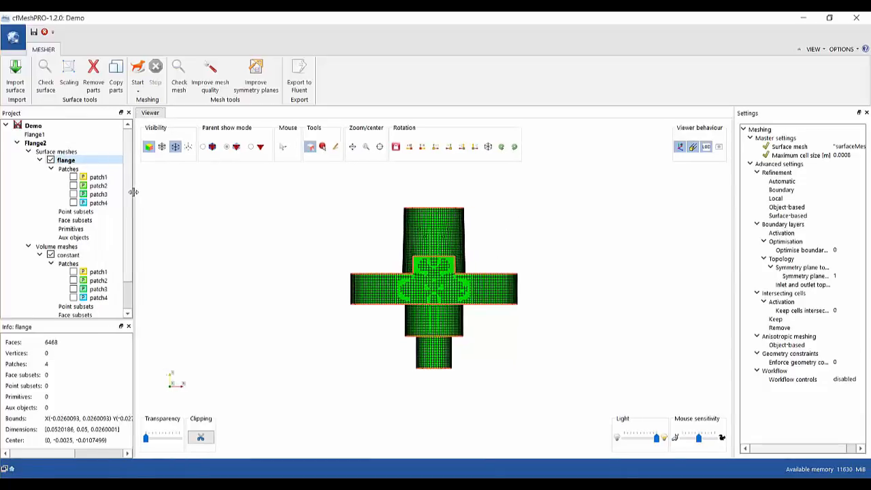
{"action": "scroll", "coordinate": [114, 249], "scroll_direction": "down", "scroll_amount": 1}
{"action": "scroll", "coordinate": [114, 248], "scroll_direction": "down", "scroll_amount": 1}
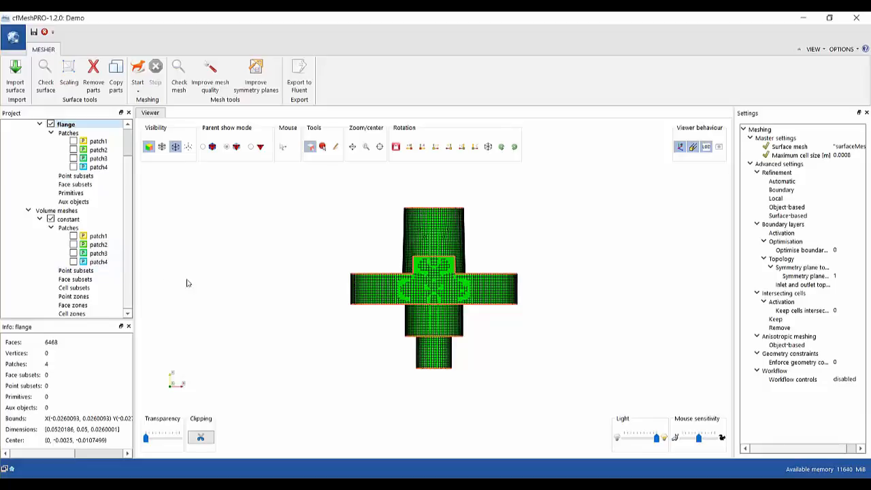
{"action": "left_click_drag", "start_coordinate": [209, 282], "coordinate": [406, 336]}
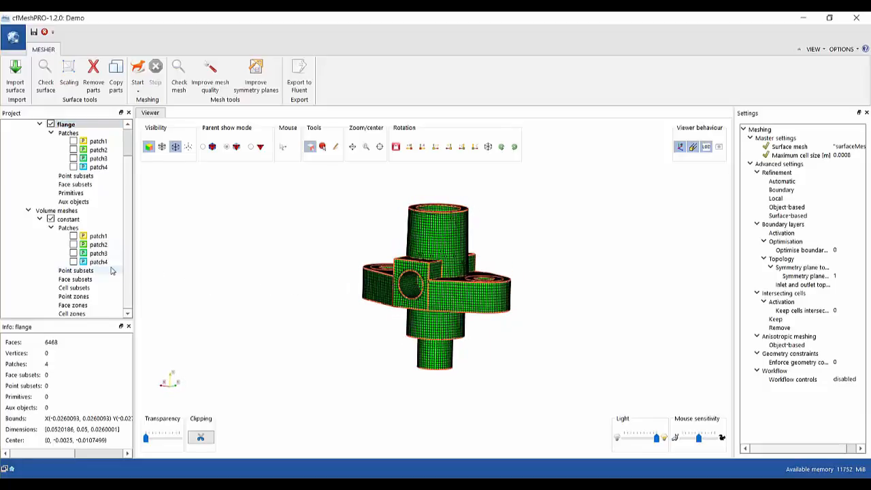
{"action": "scroll", "coordinate": [72, 211], "scroll_direction": "up", "scroll_amount": 2}
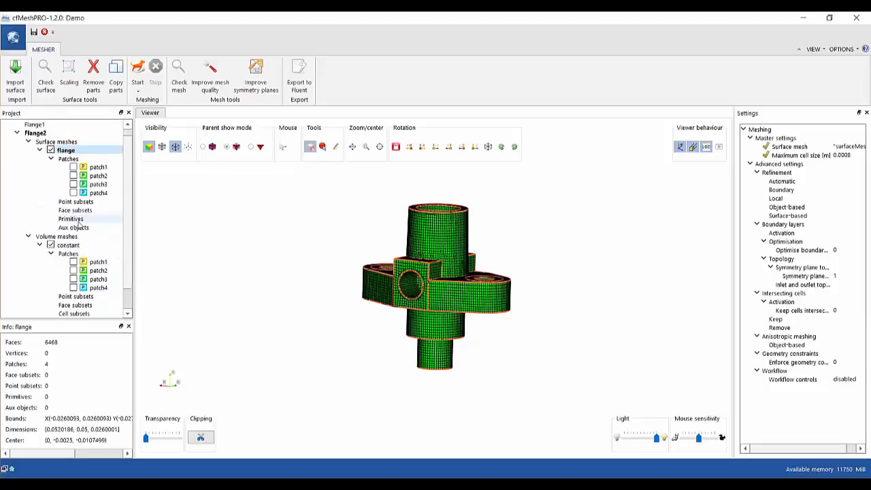
{"action": "scroll", "coordinate": [70, 230], "scroll_direction": "down", "scroll_amount": 2}
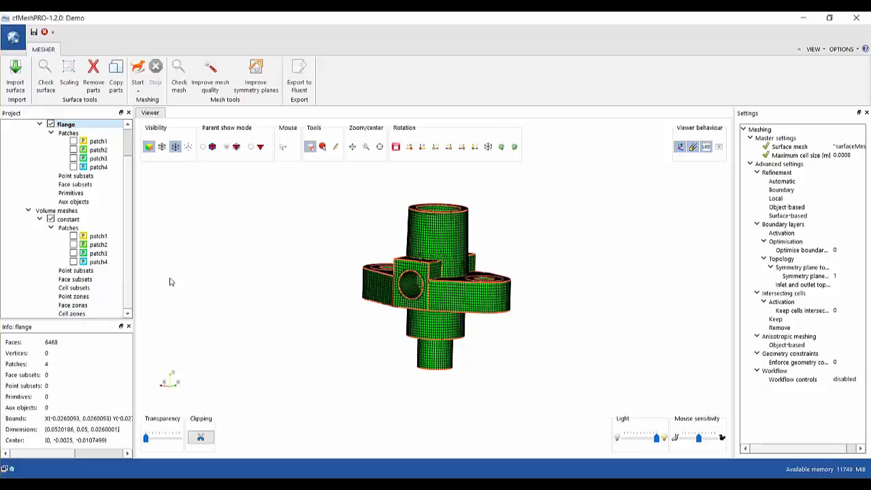
{"action": "left_click", "coordinate": [175, 146]}
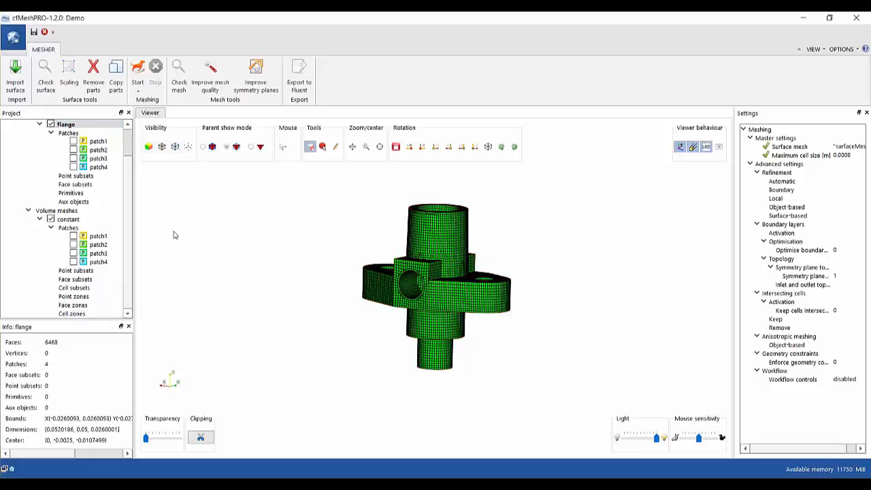